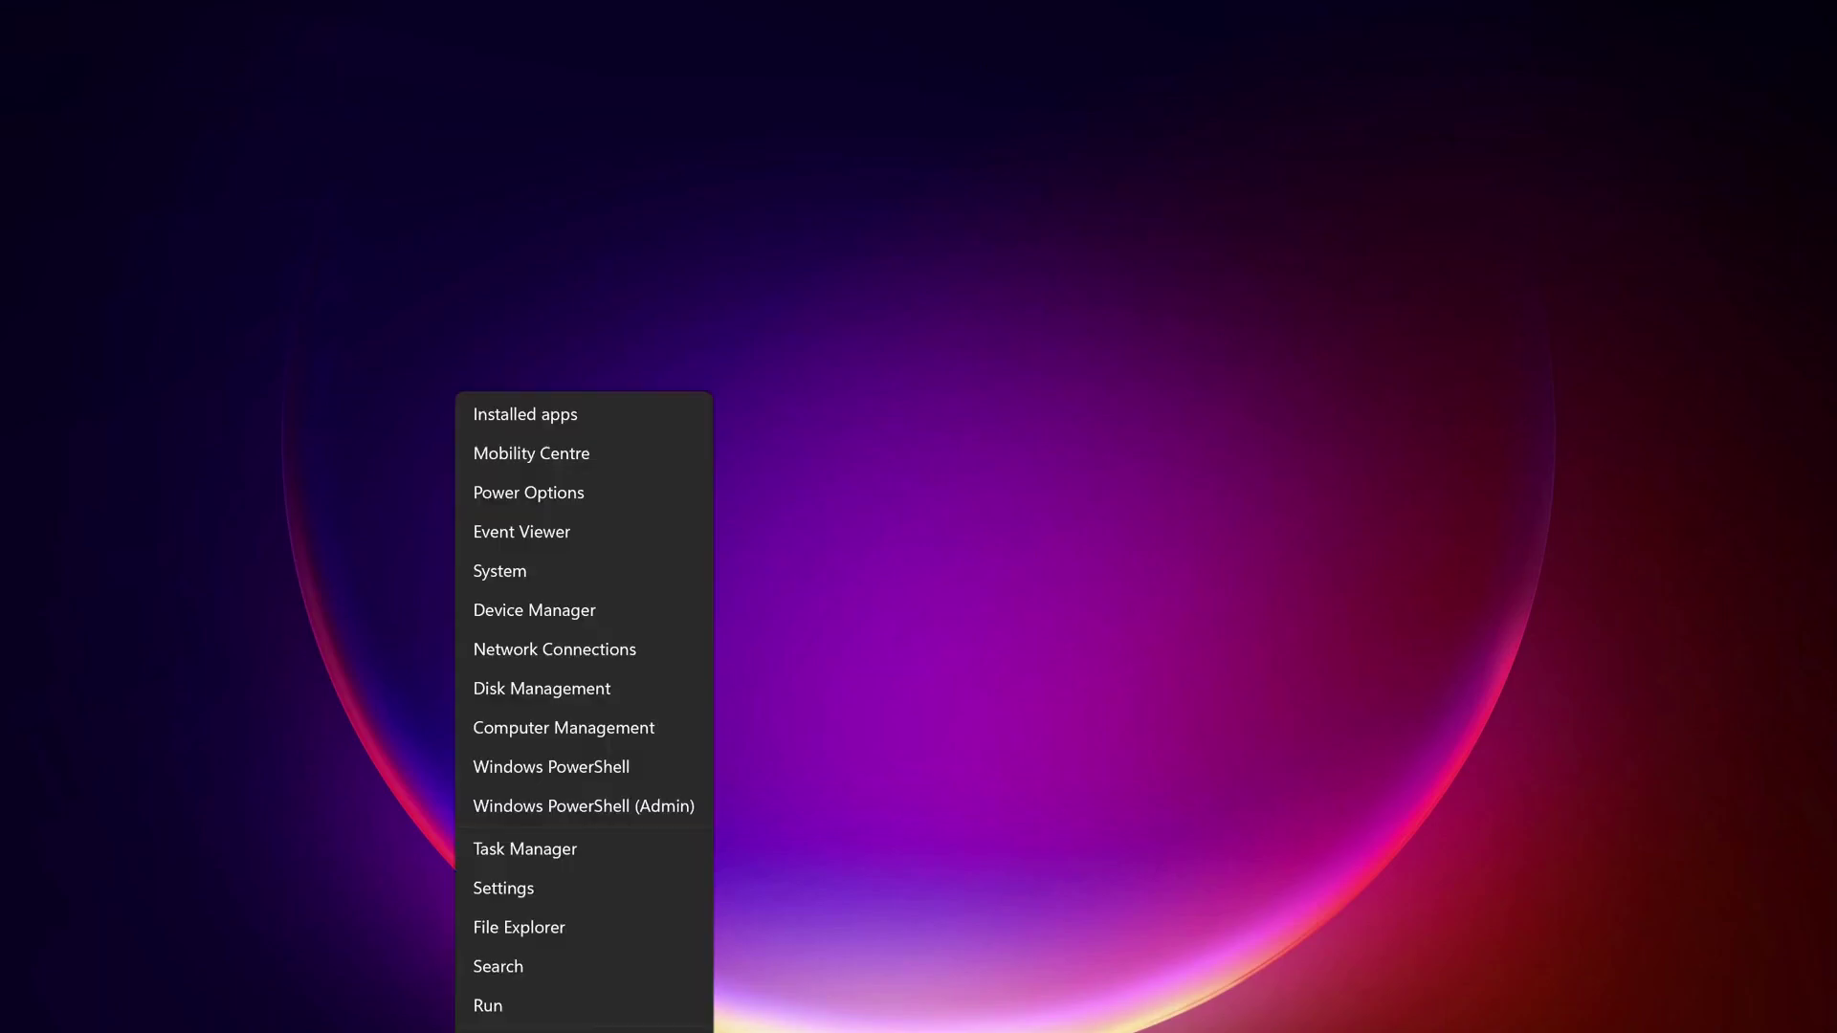
- Open Task Manager from the Win+X menu to review running processes
left_click(550, 844)
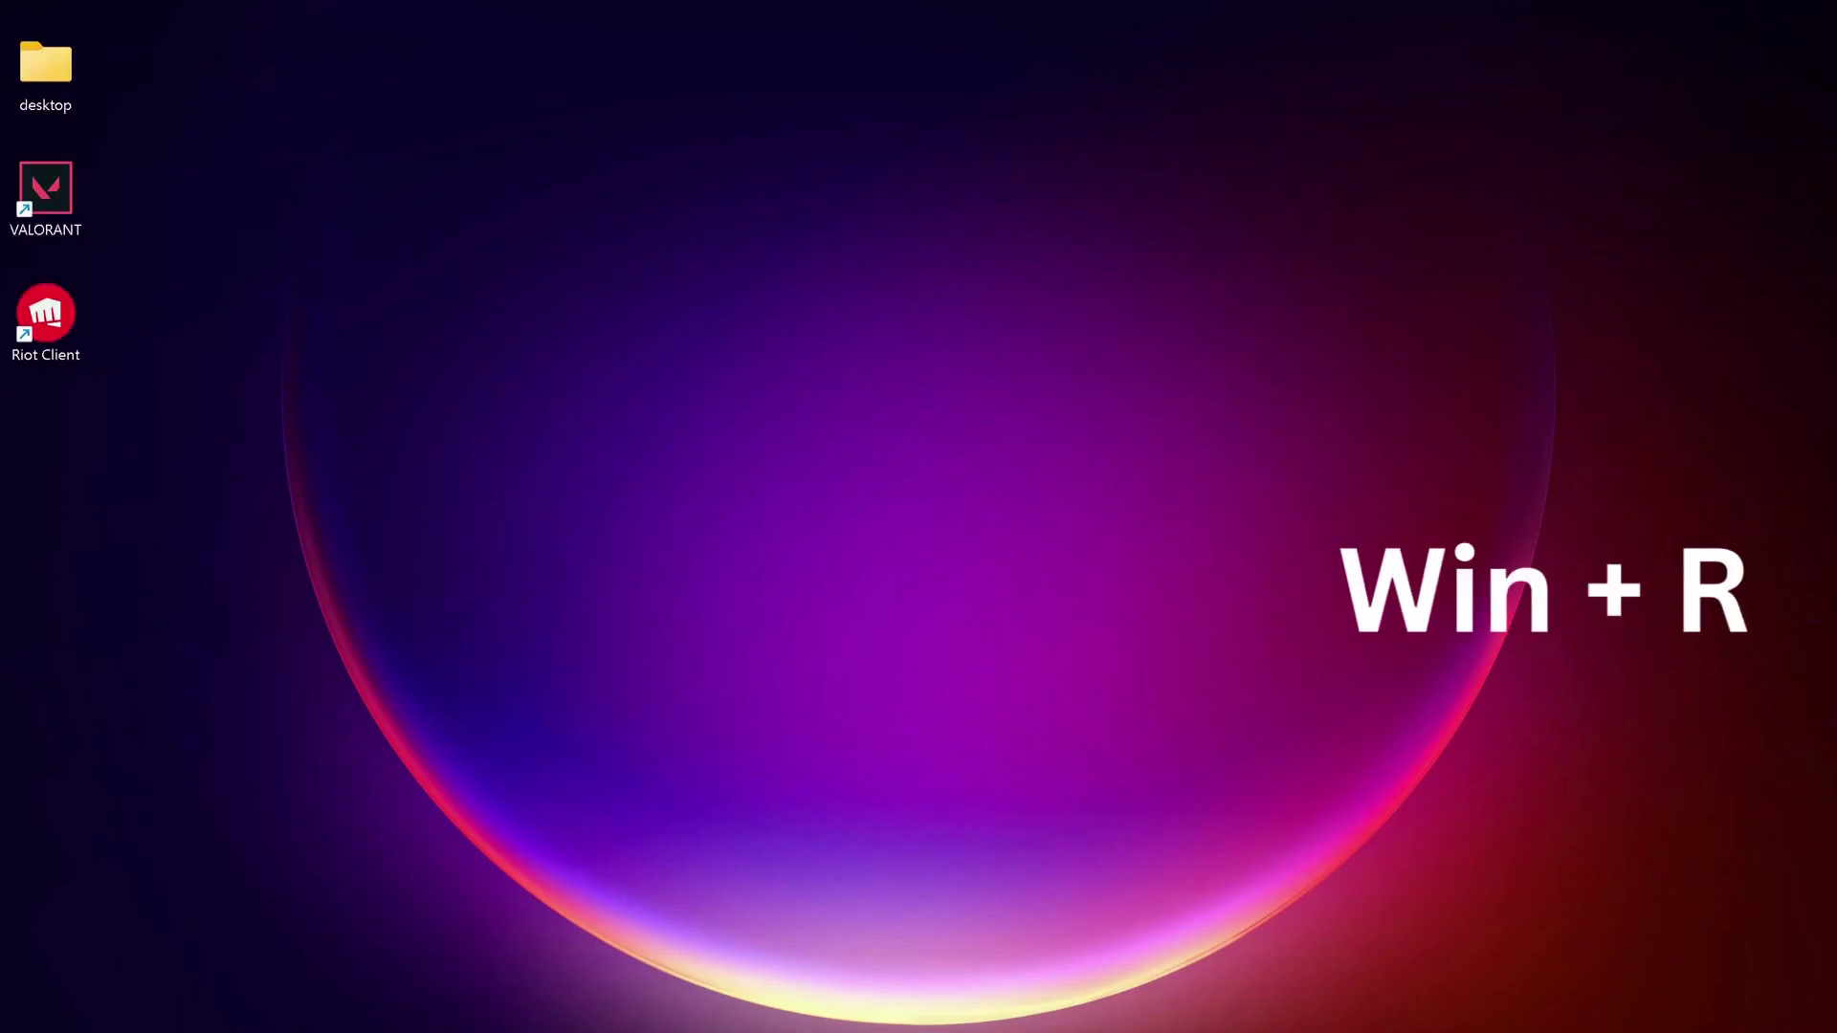
- In msconfig's Services tab, hide all Microsoft services and select the vgc service
key("super+r")
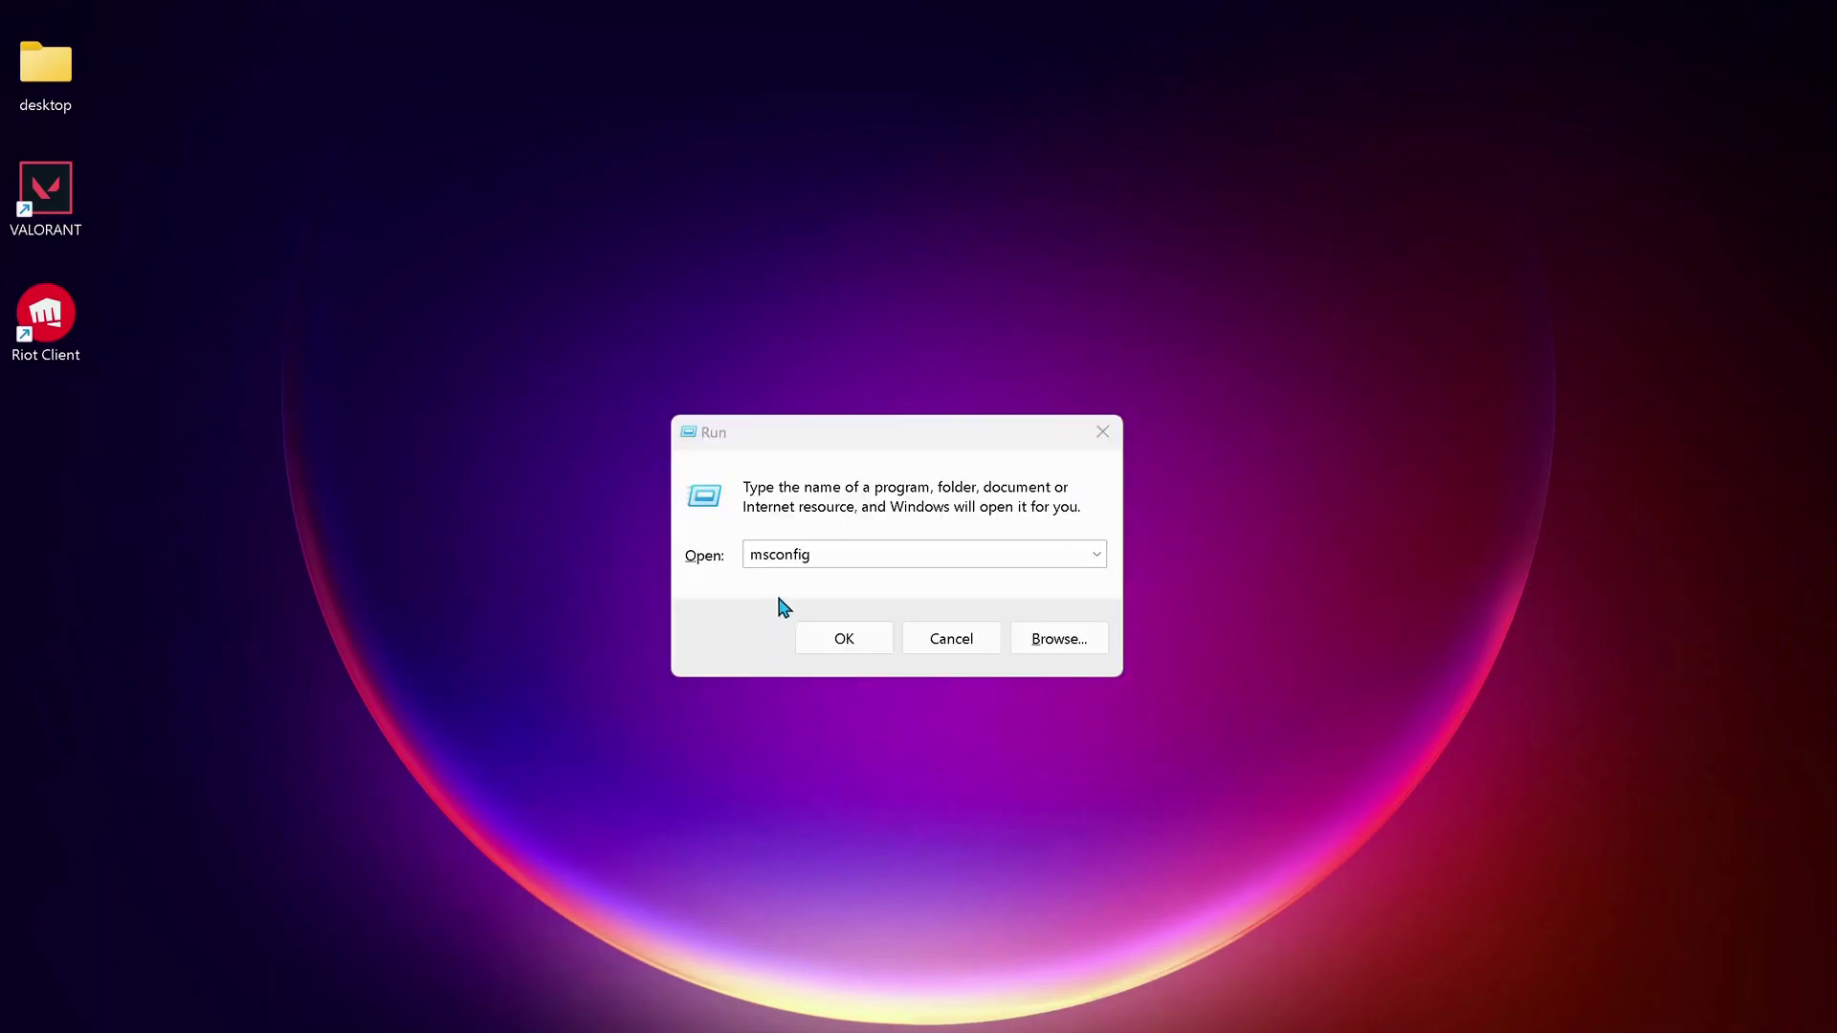
left_click(858, 645)
left_click(714, 318)
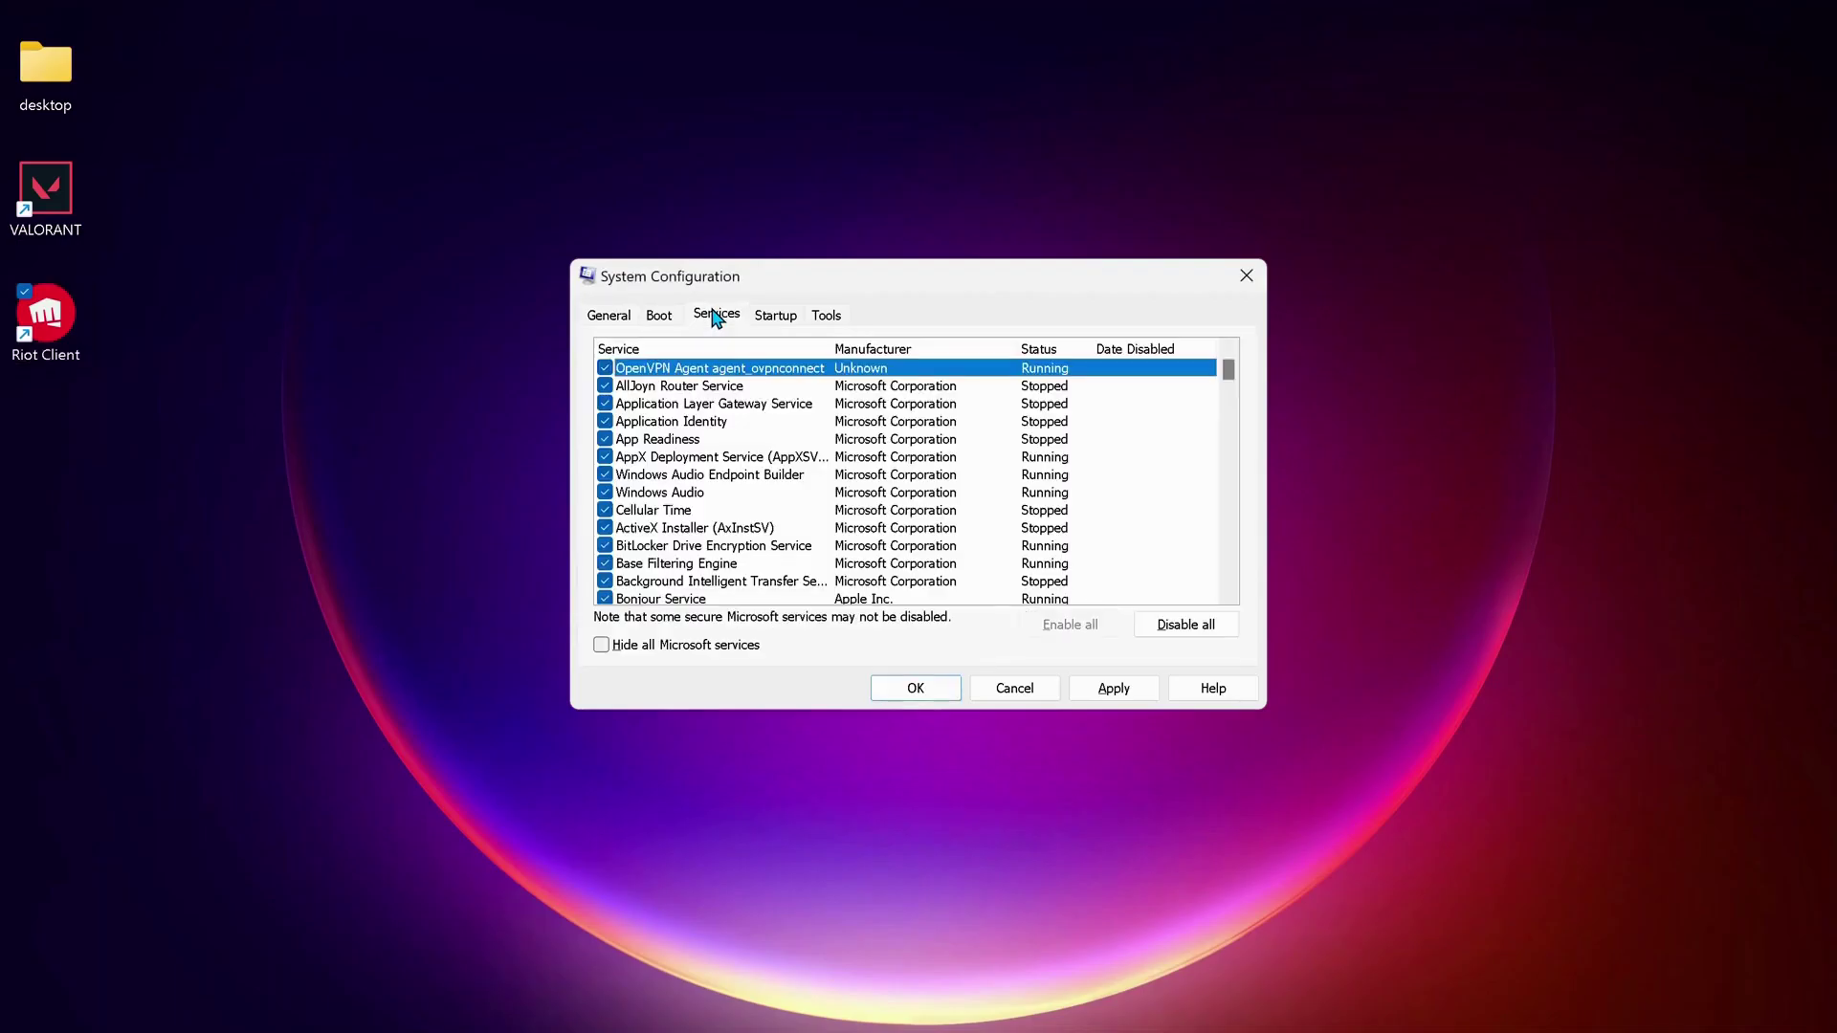
left_click(600, 645)
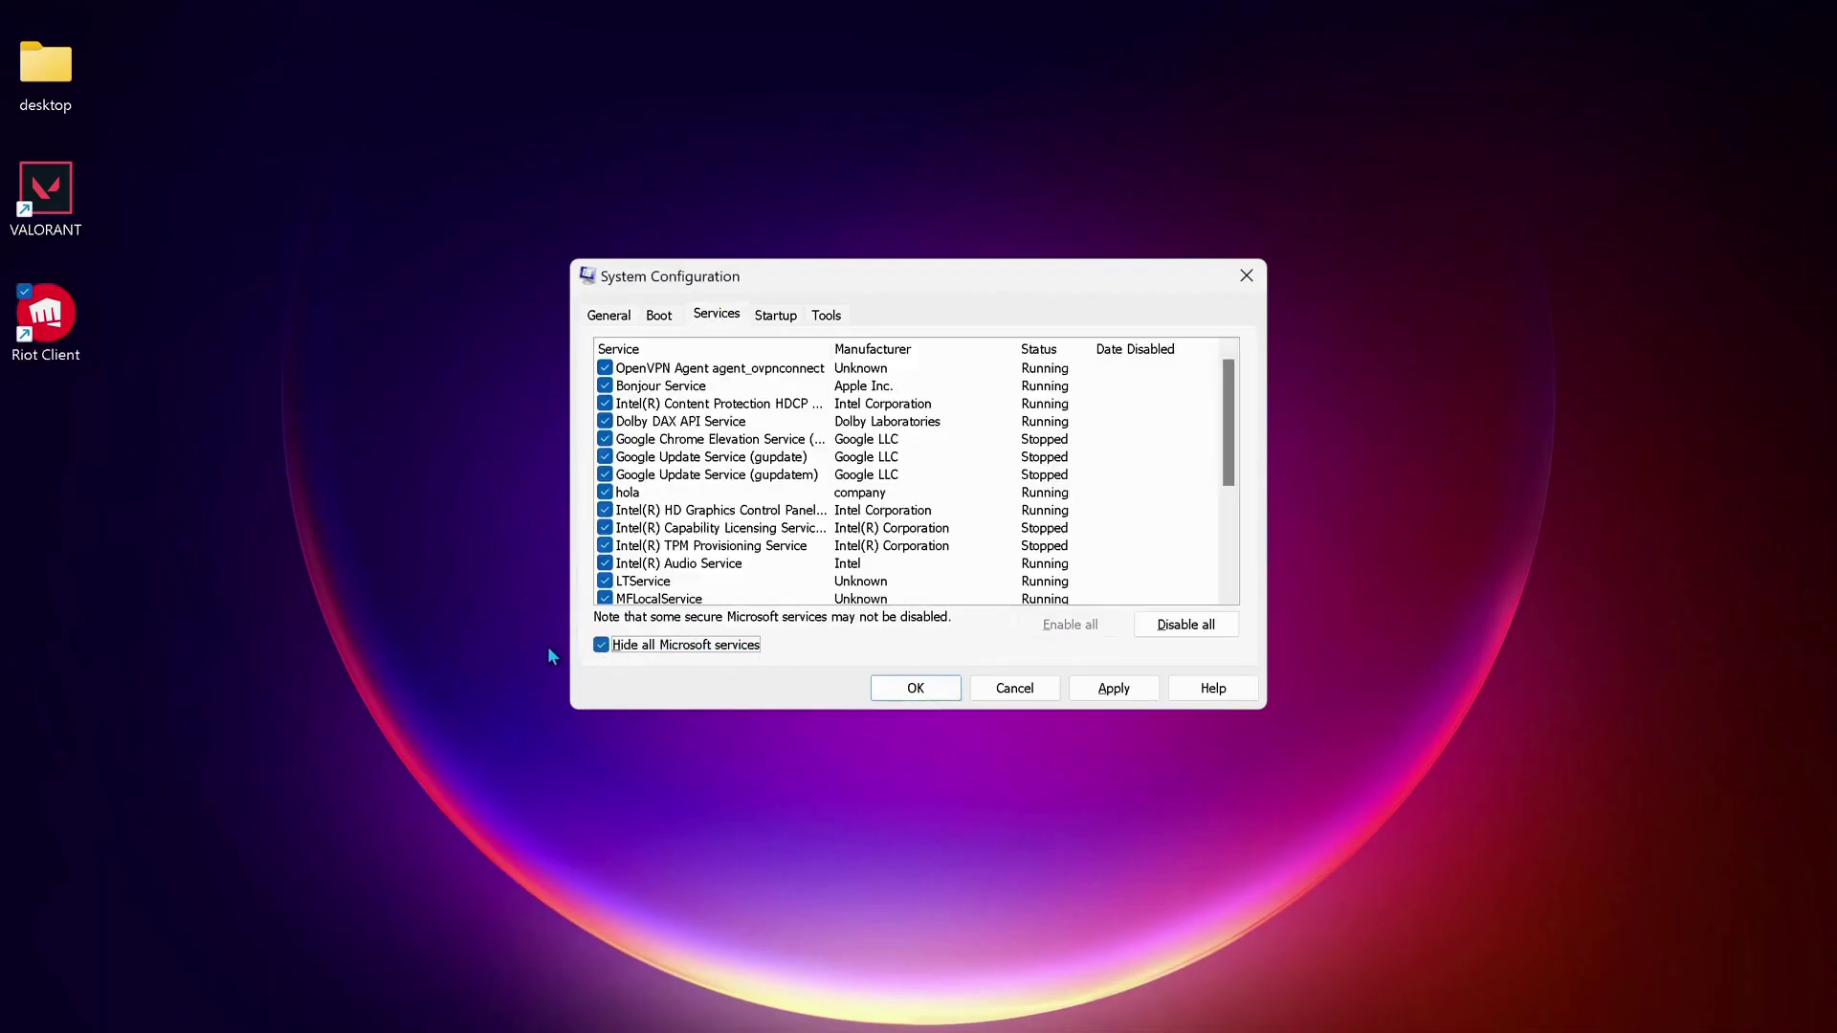
scroll(891, 431, "down", 5)
left_click(678, 514)
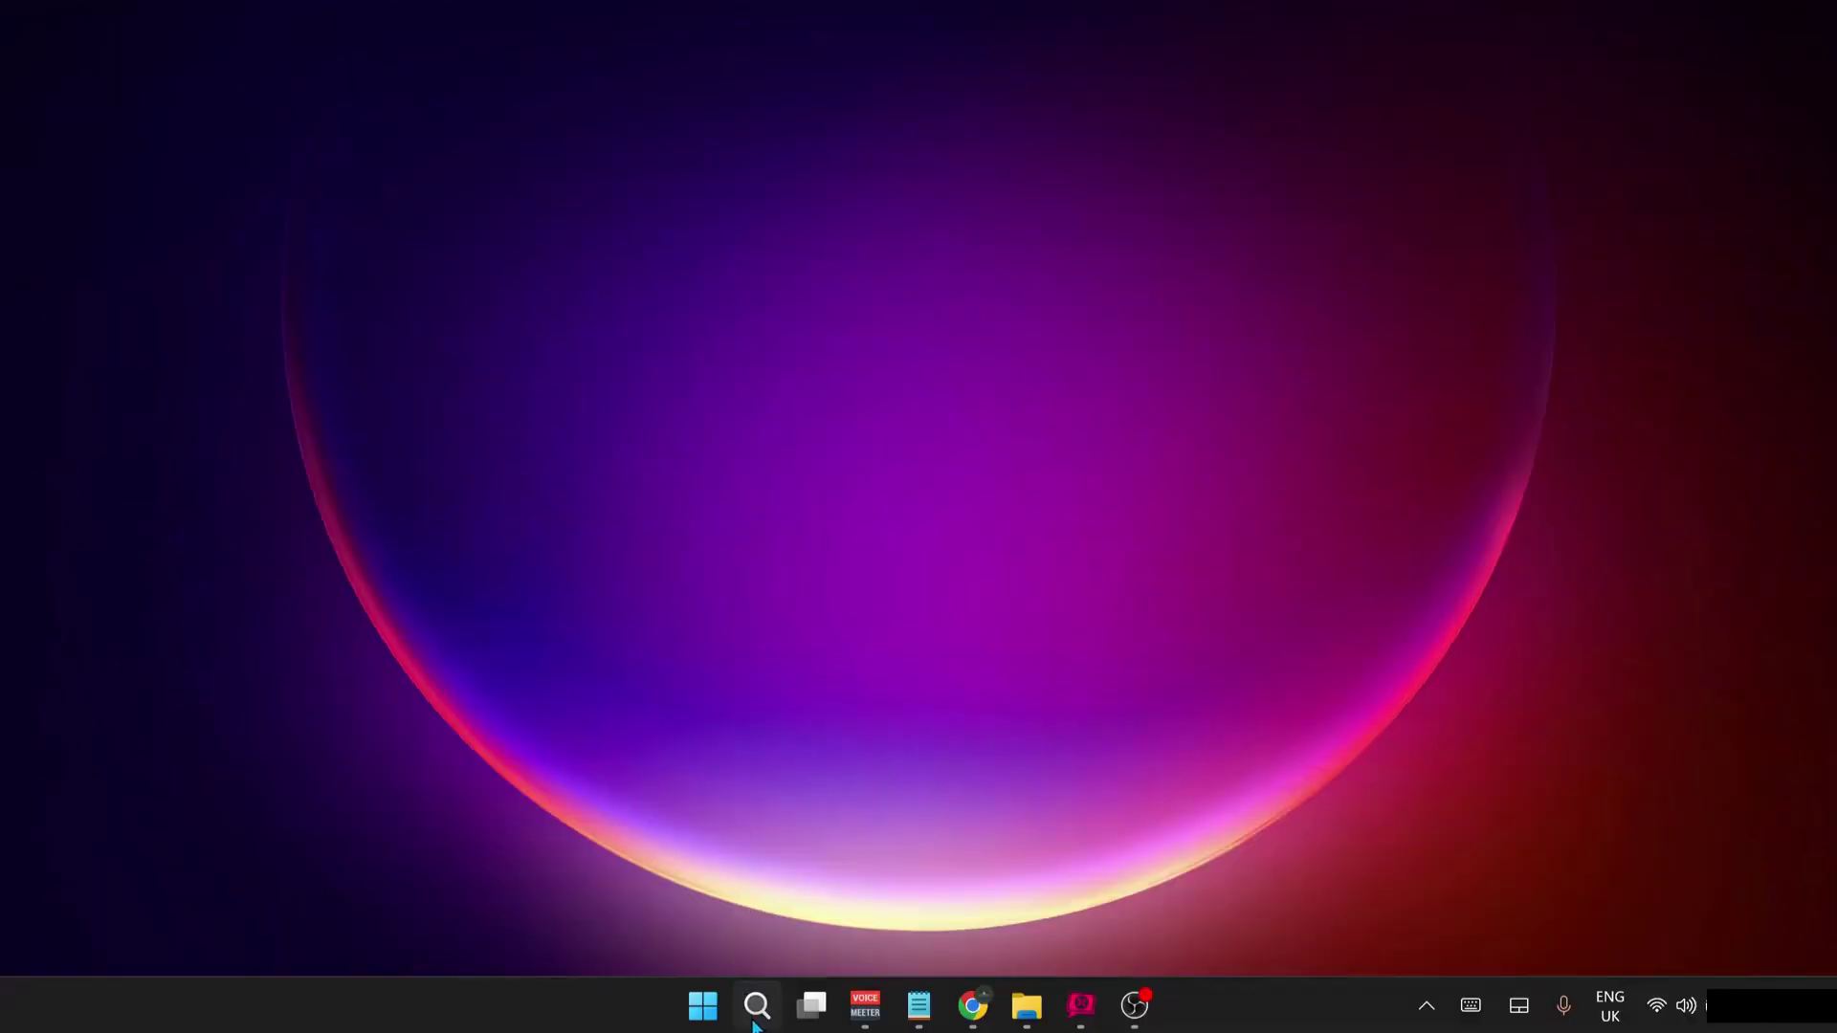
- Search for cmd and launch Command Prompt as administrator
left_click(757, 1012)
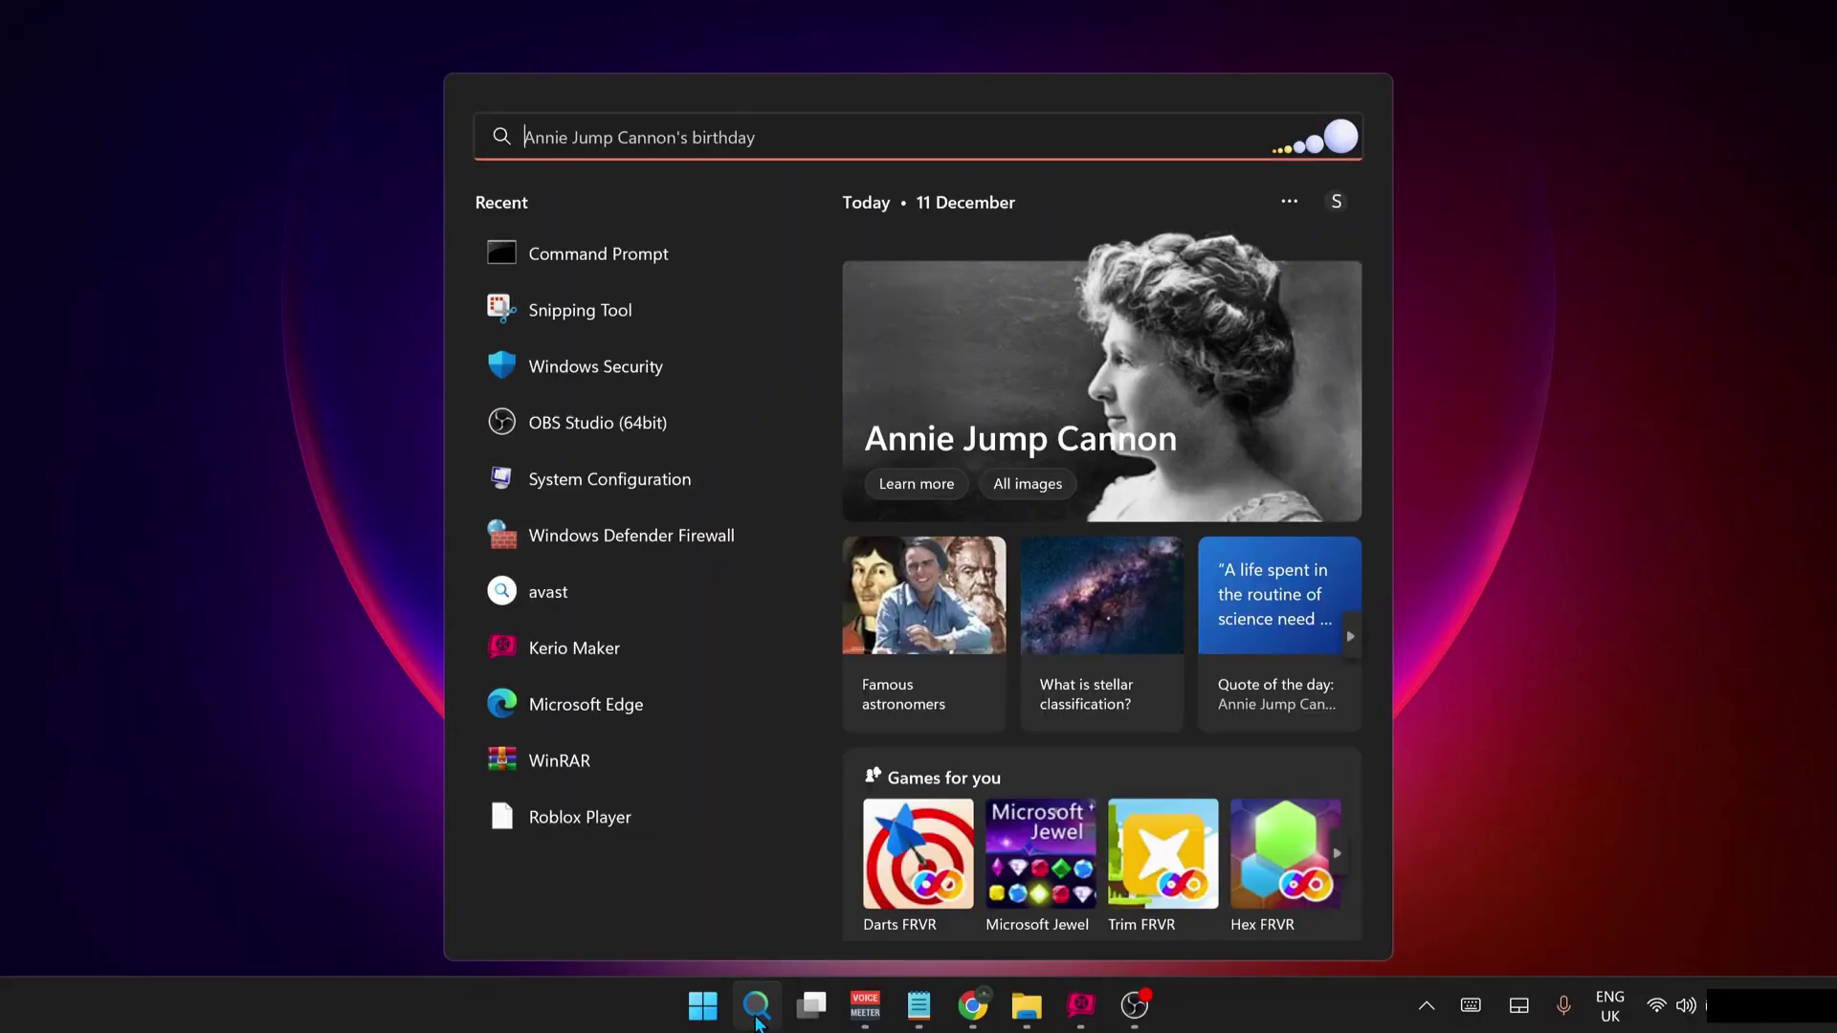
type("cmd")
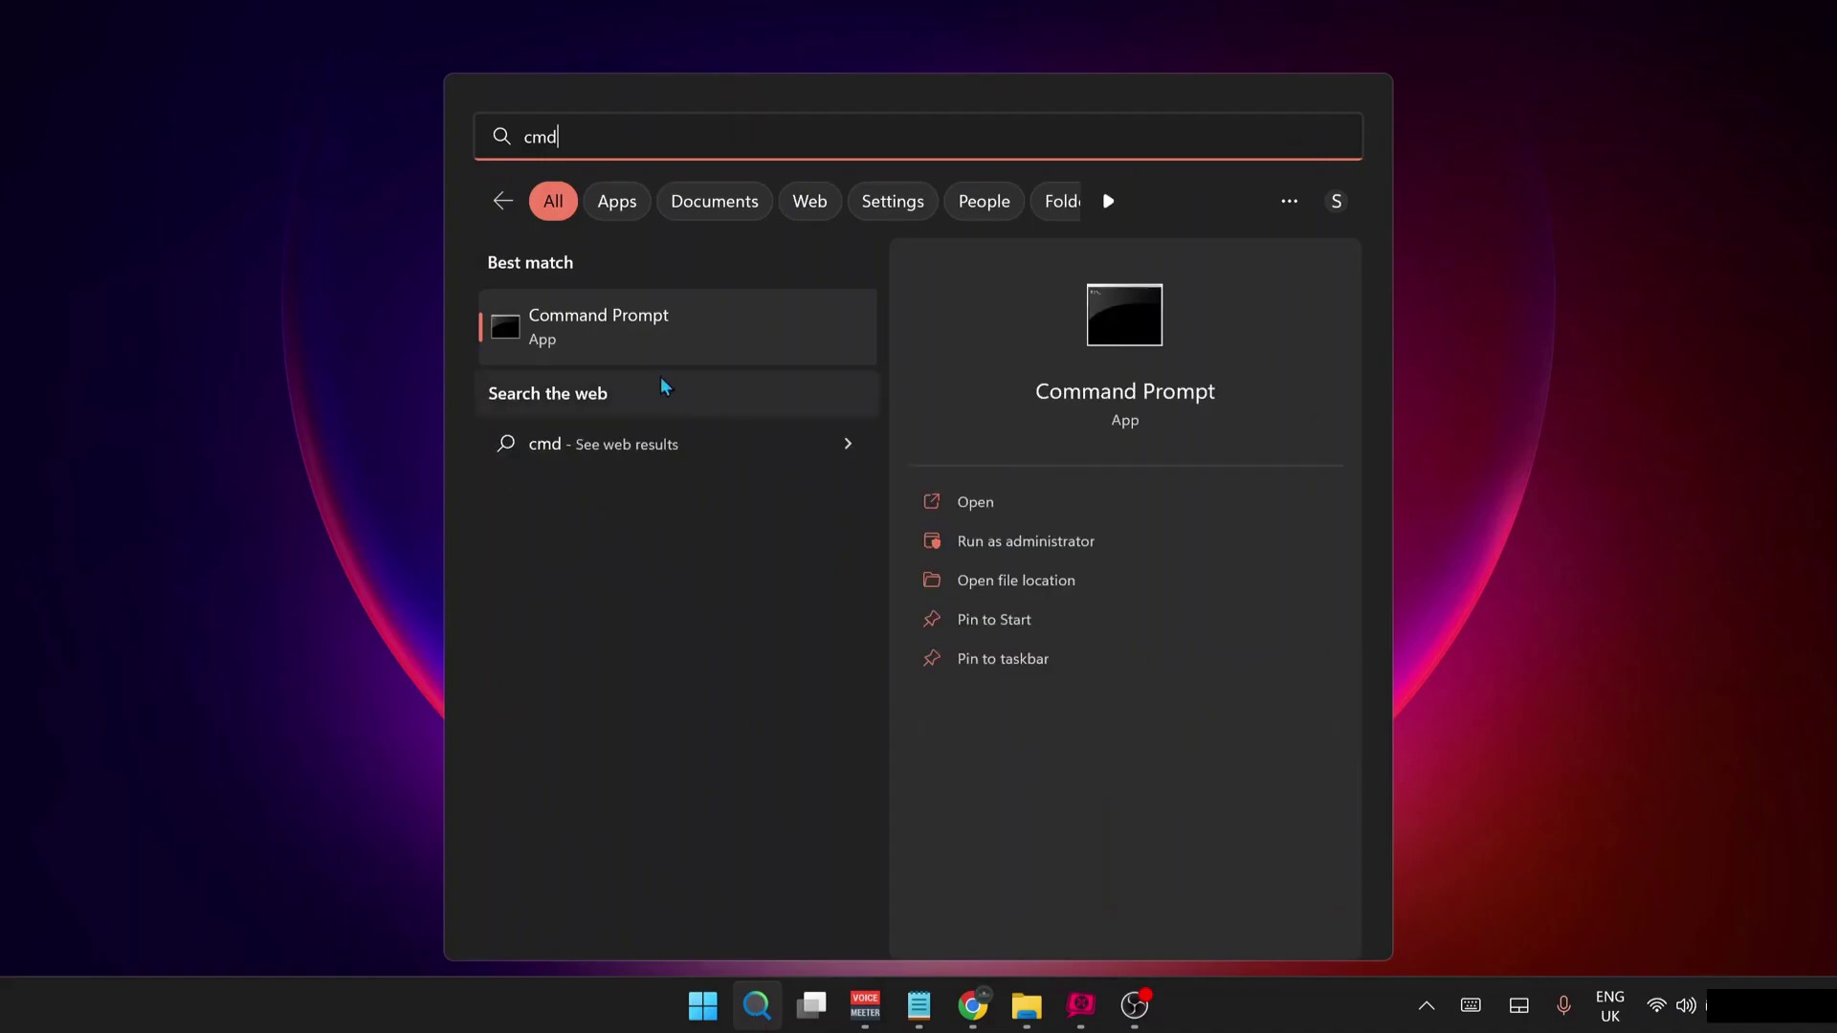
left_click(1044, 543)
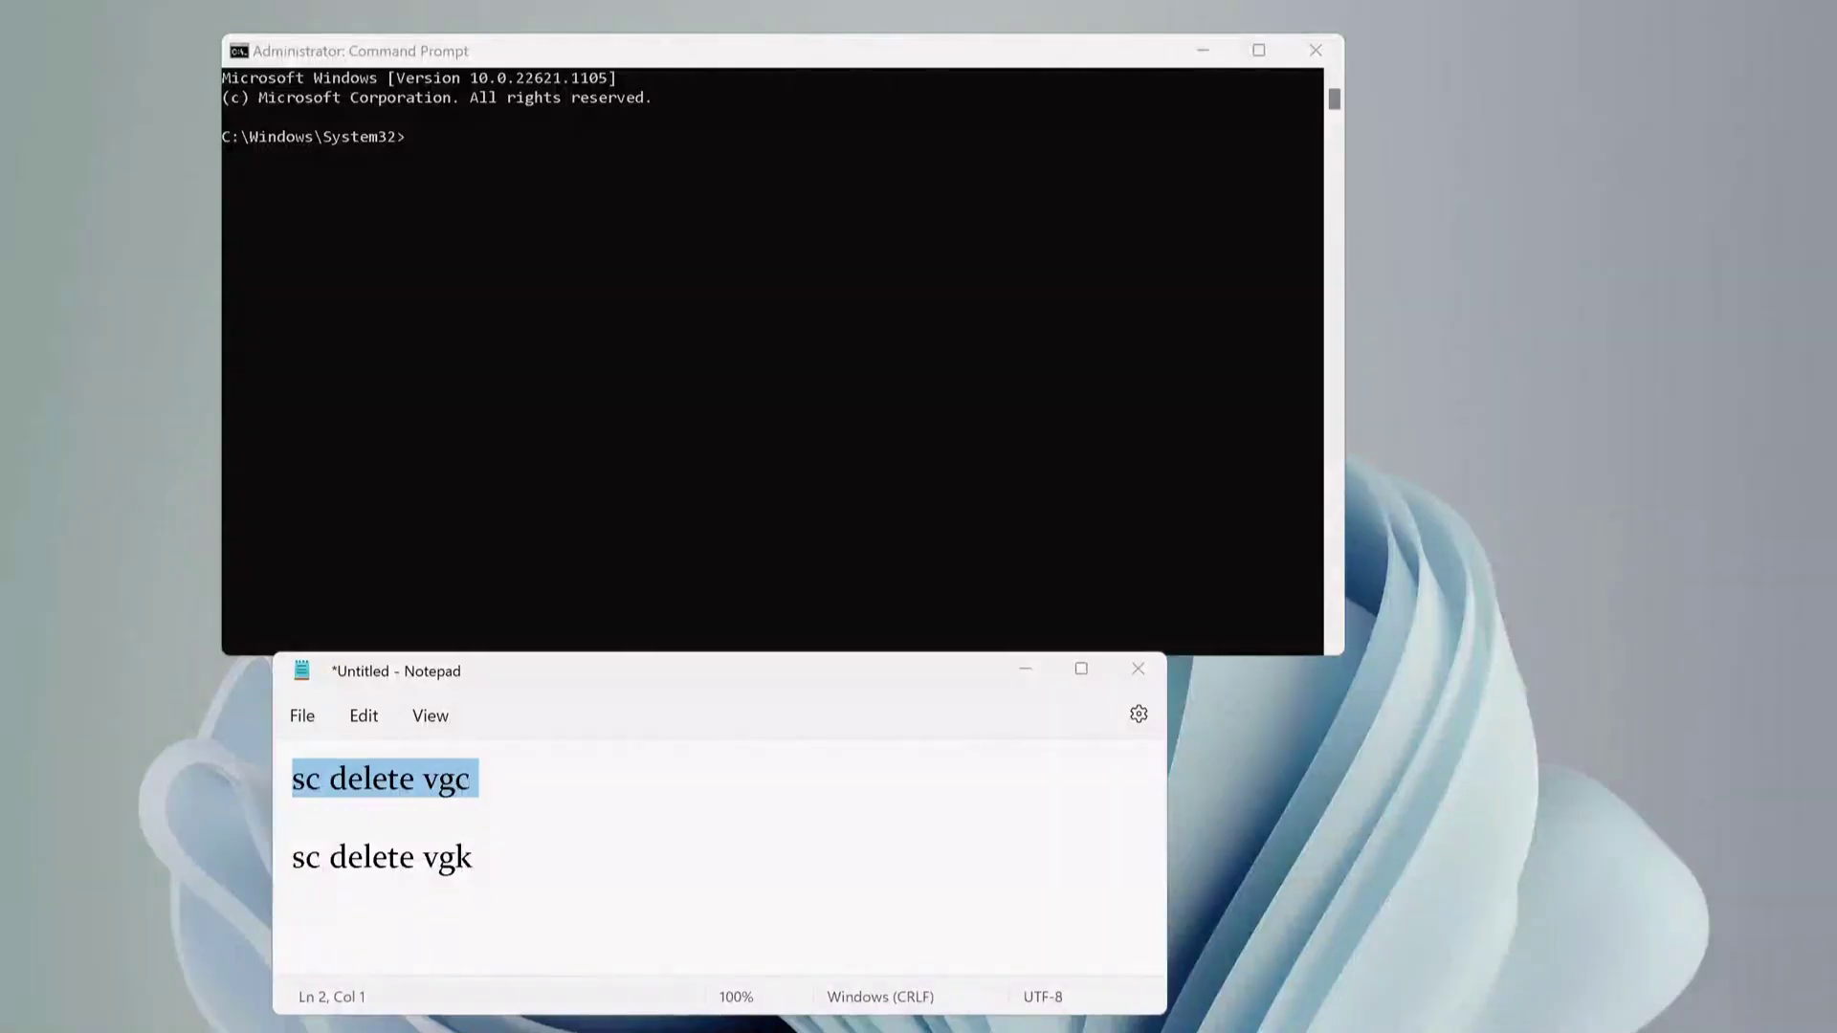
- Paste and run 'sc delete vgc' in the admin Command Prompt
left_click(506, 340)
right_click(508, 339)
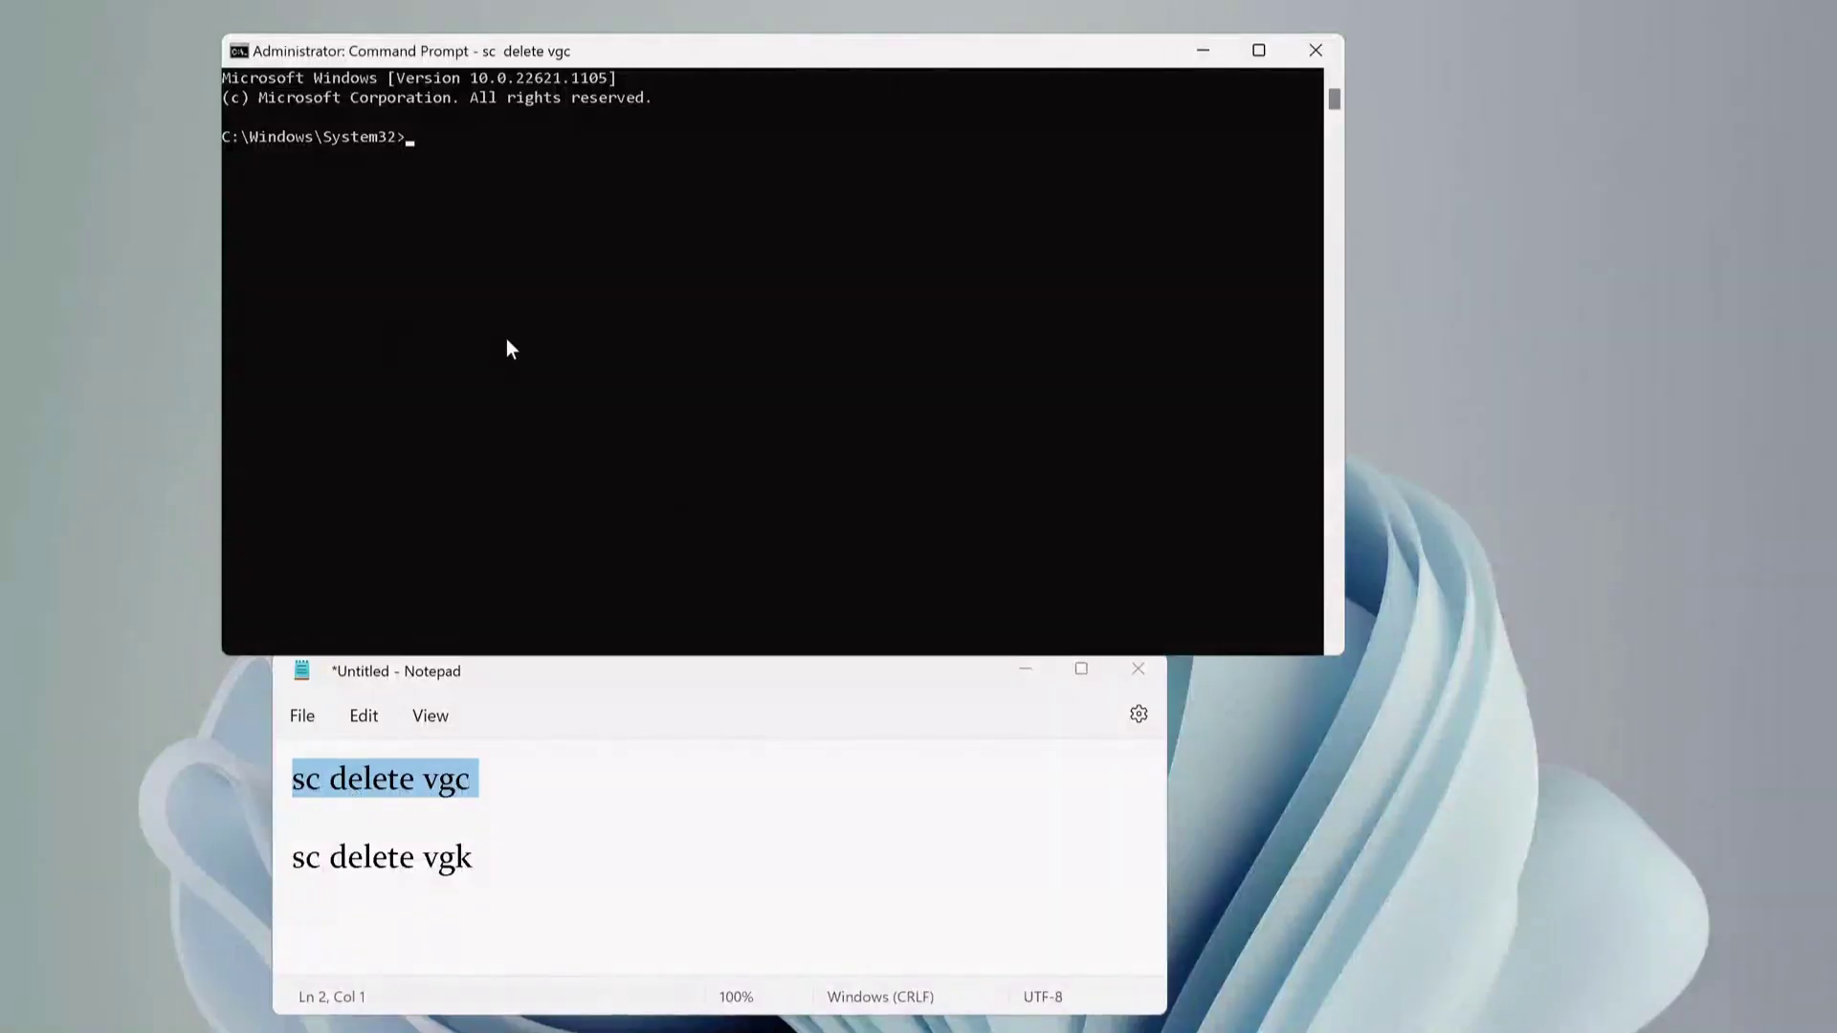
key("Return")
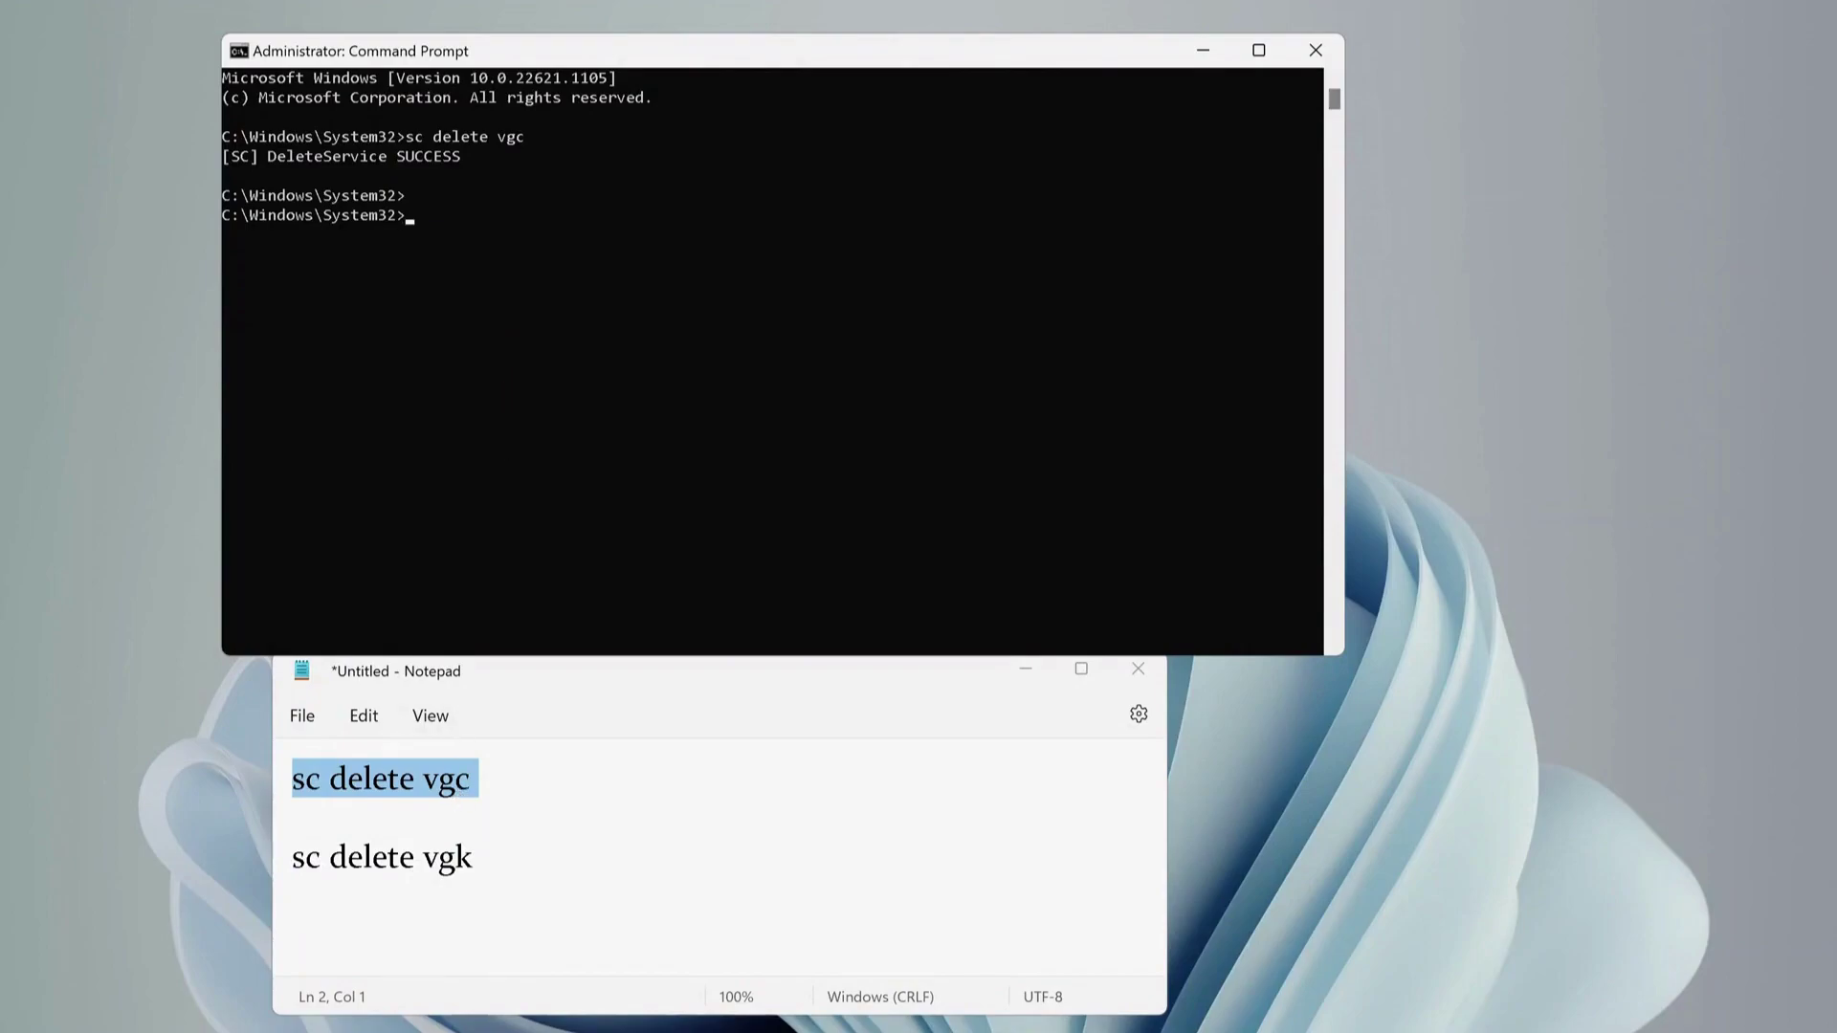
- Copy 'sc delete vgk' from Notepad and run it in Command Prompt
left_click(449, 878)
triple_click(449, 878)
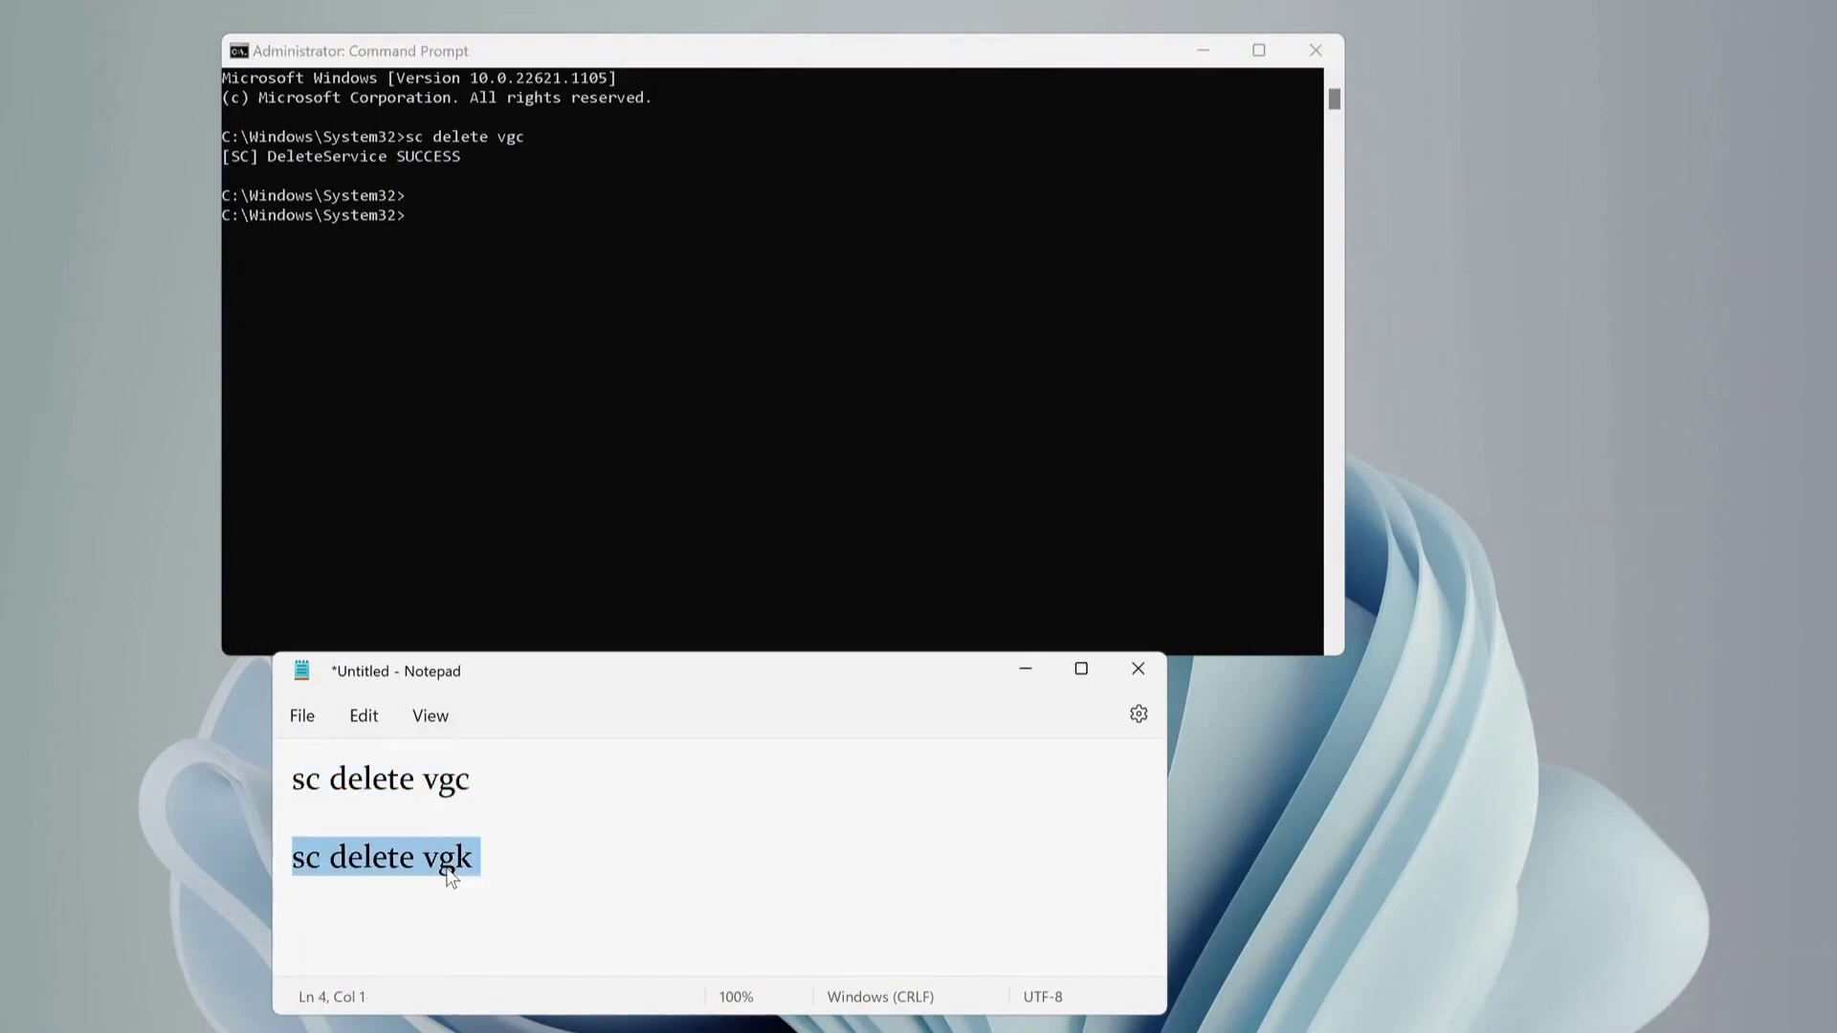
left_click(660, 339)
right_click(661, 339)
key("Return")
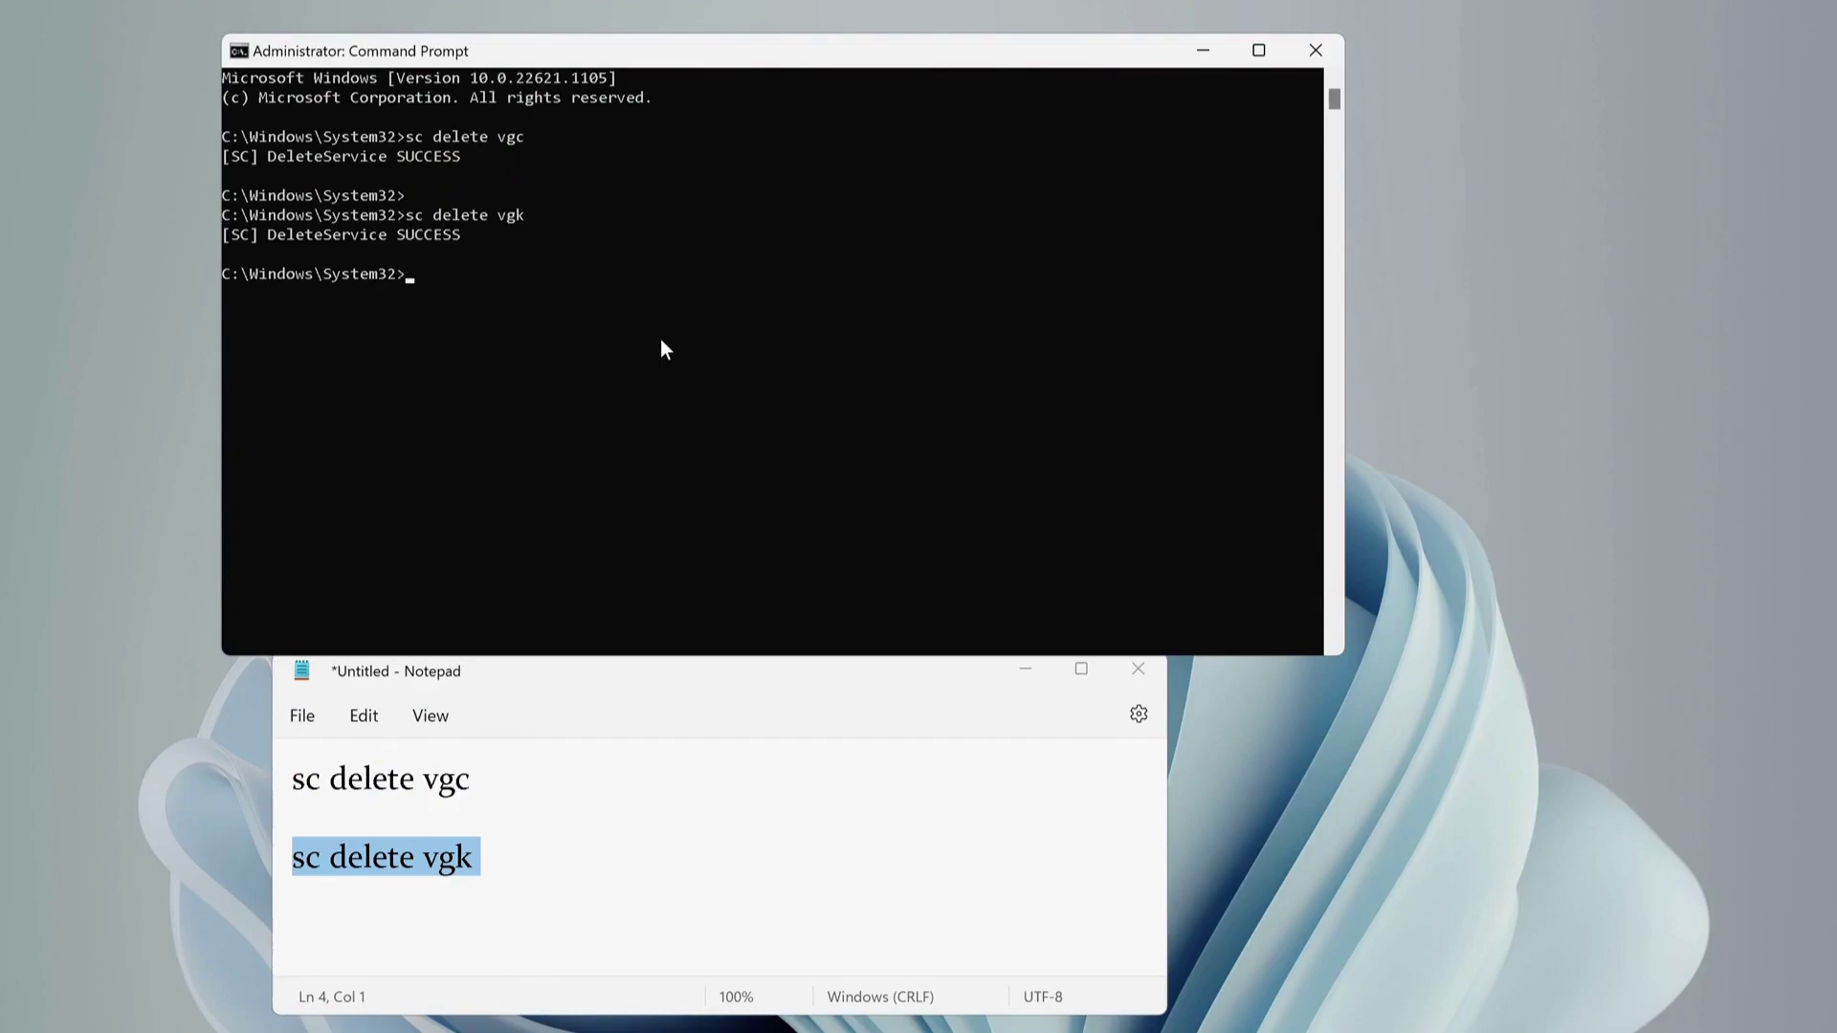
key("Return")
key("super+e")
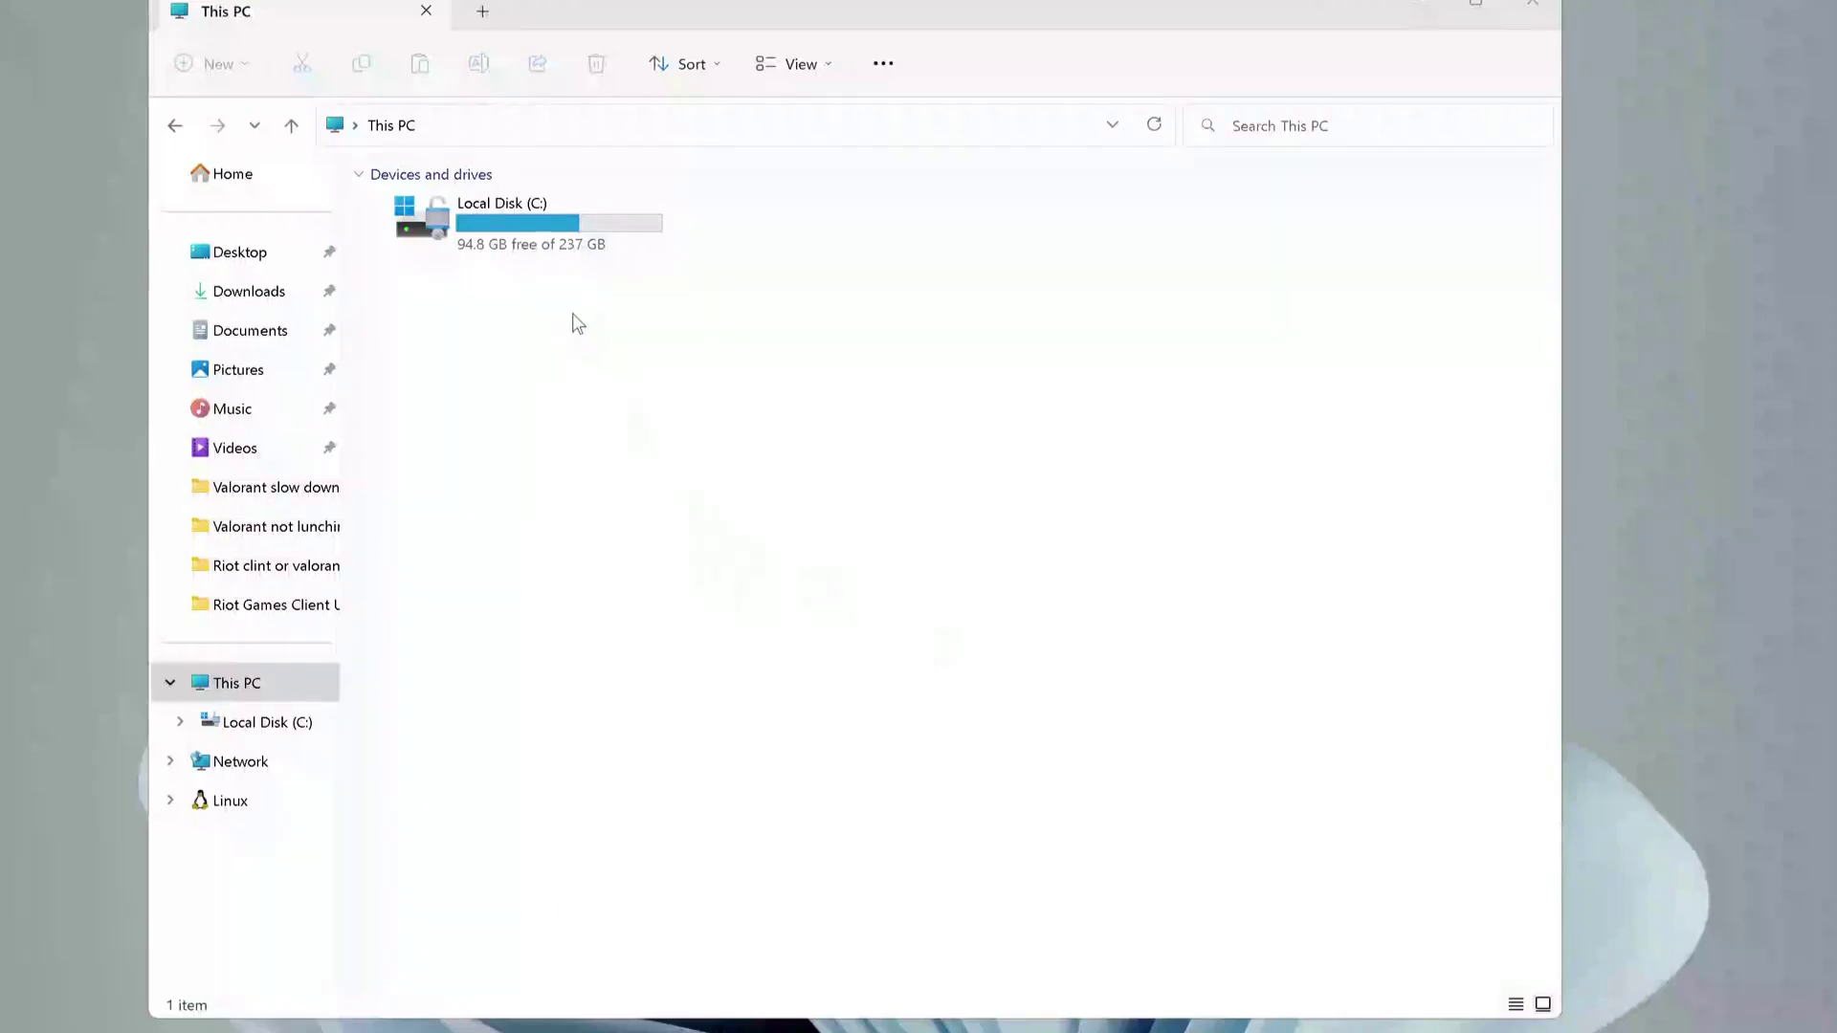
- Go to C:\Program Files and right-click the Riot Vanguard folder to delete it
left_click(474, 244)
double_click(535, 234)
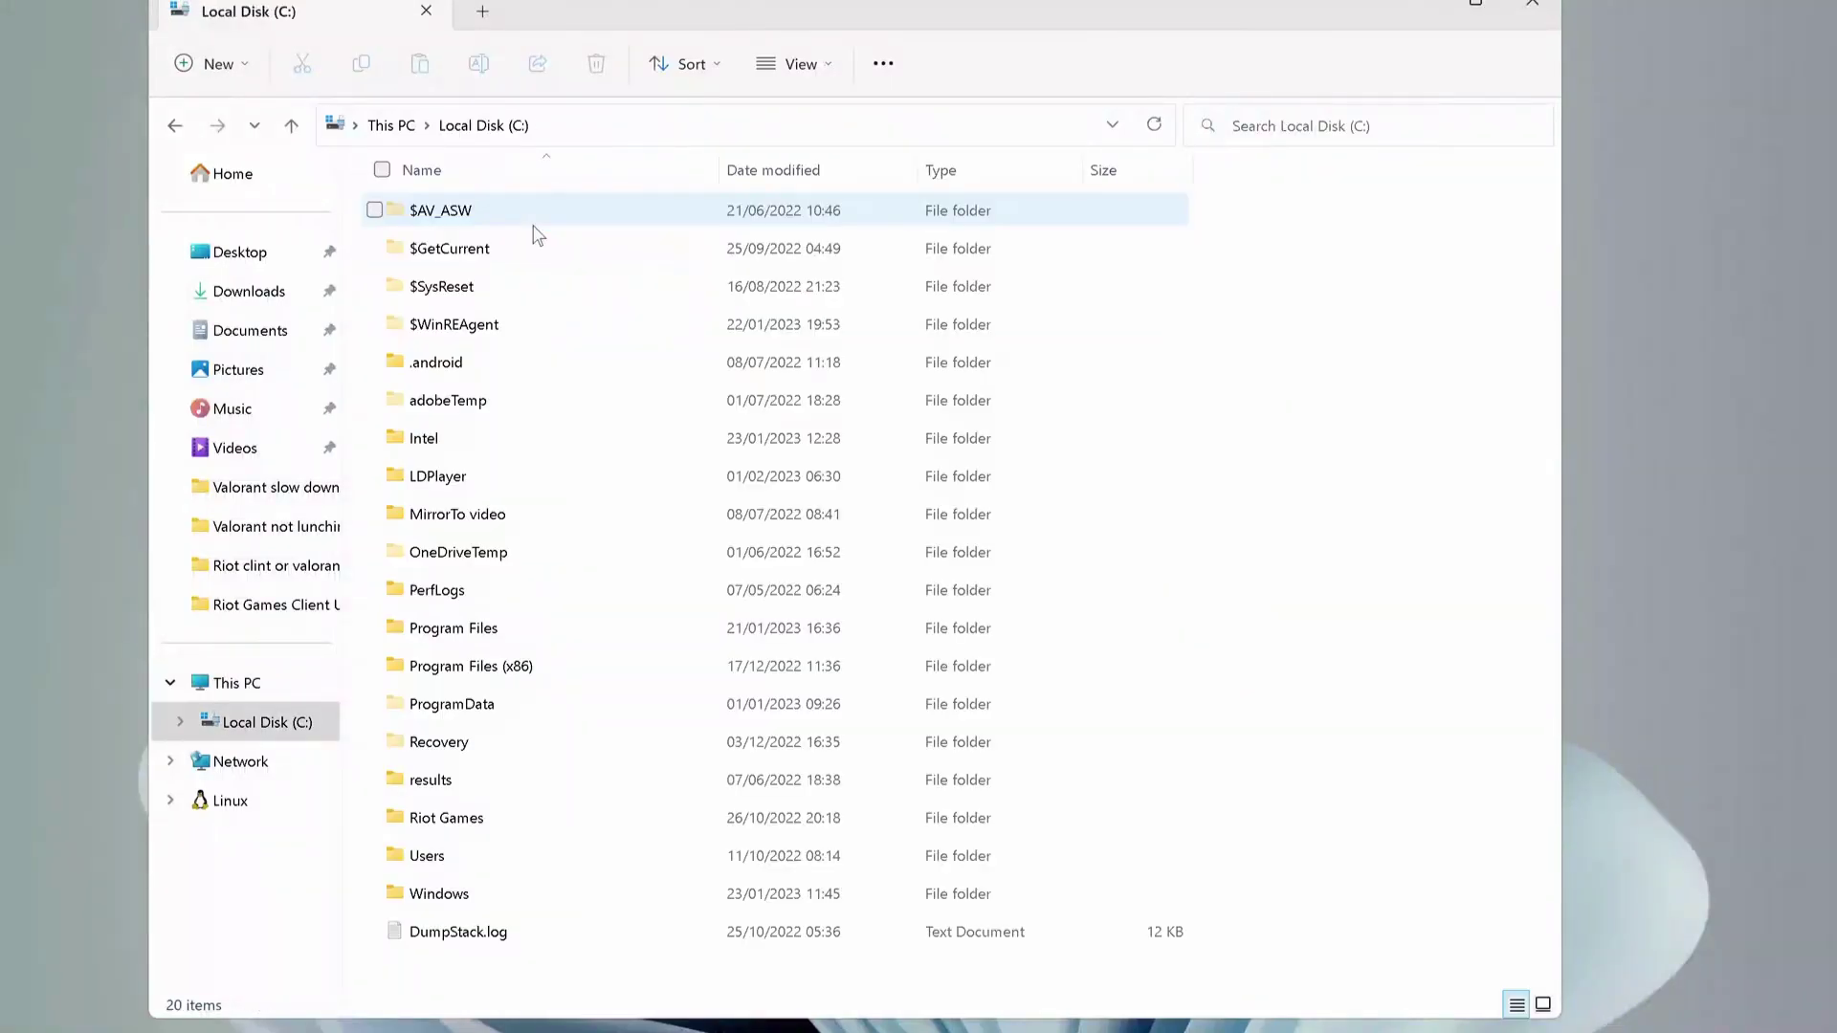
left_click(483, 641)
double_click(484, 642)
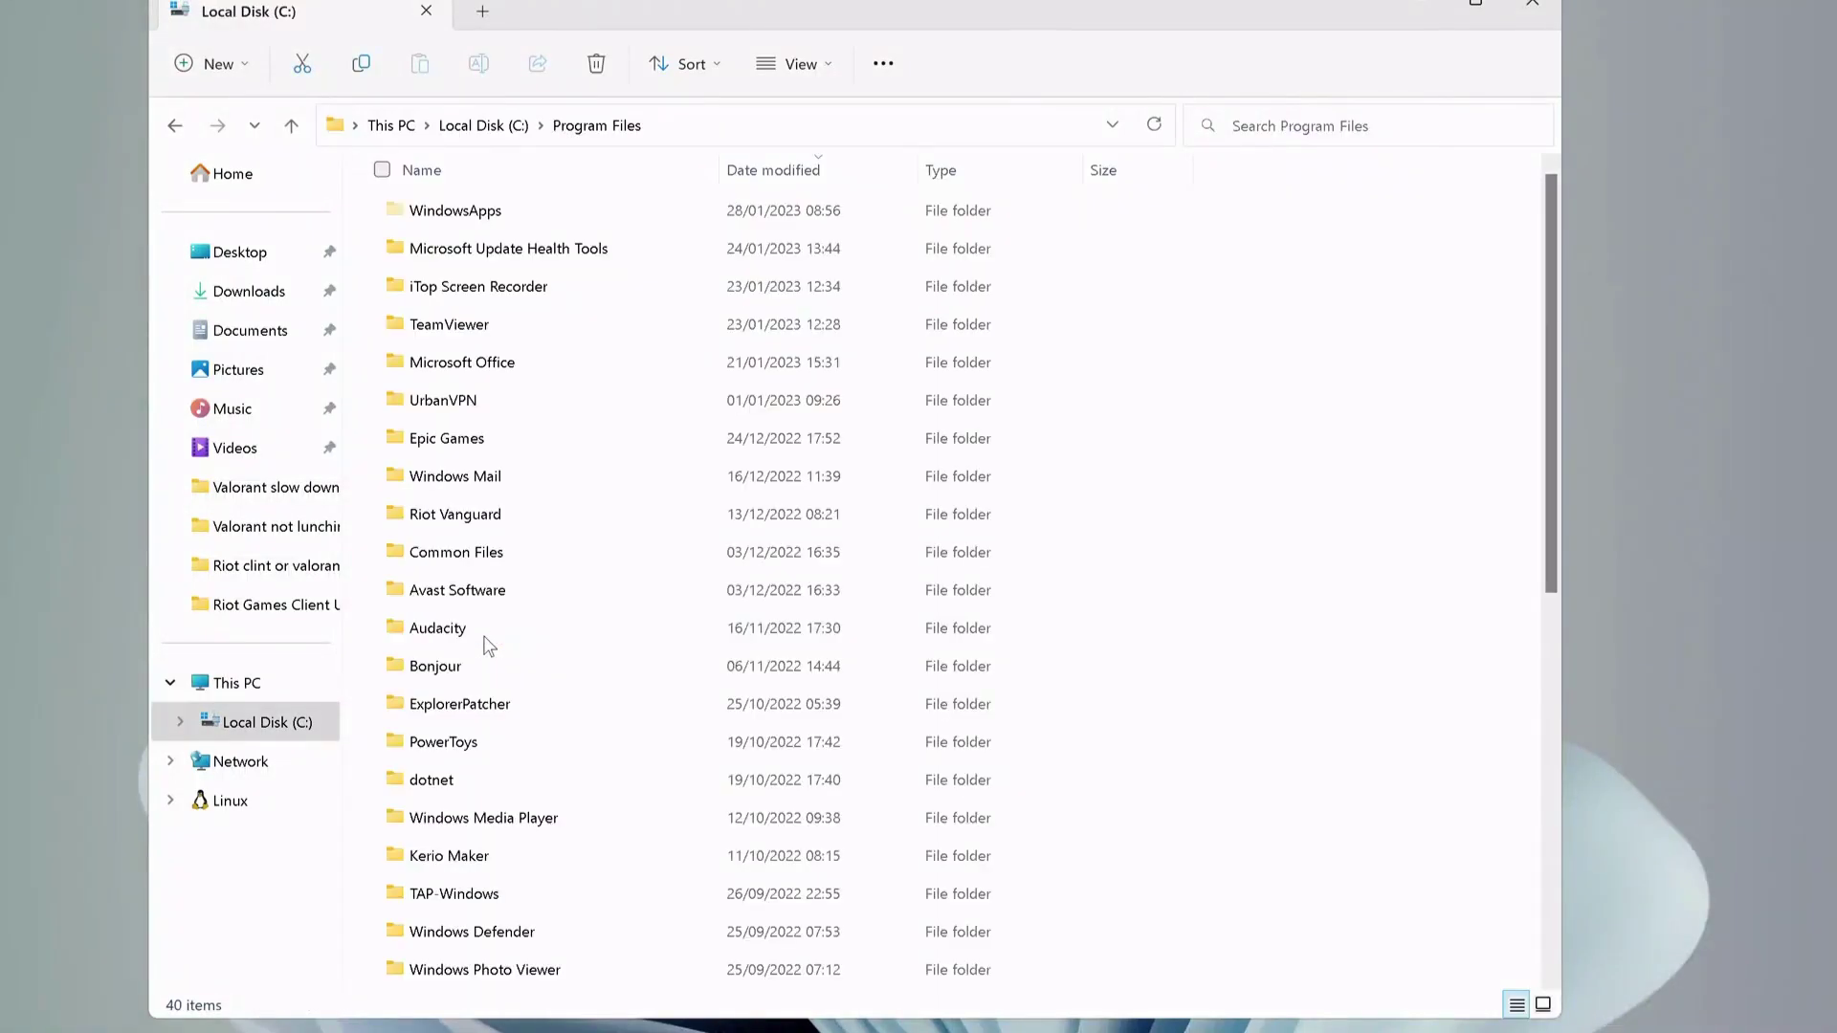
left_click(452, 526)
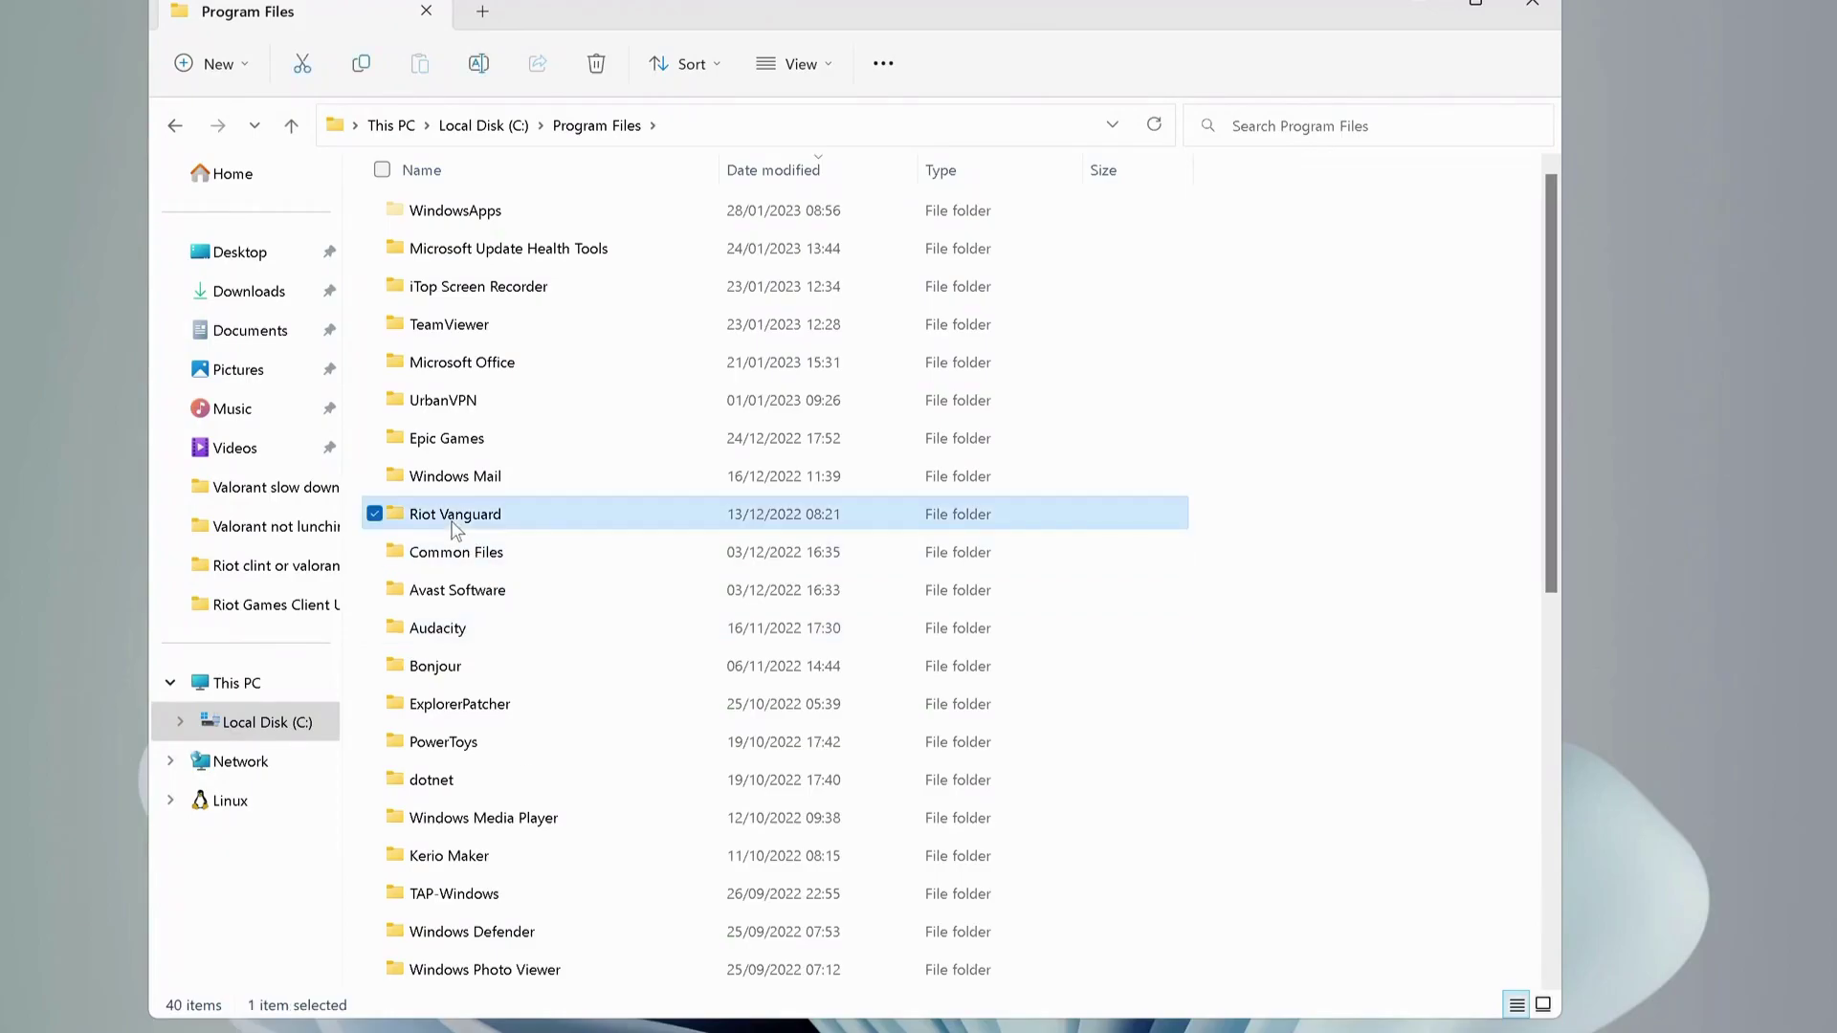
mouse_move(455, 514)
right_click(499, 530)
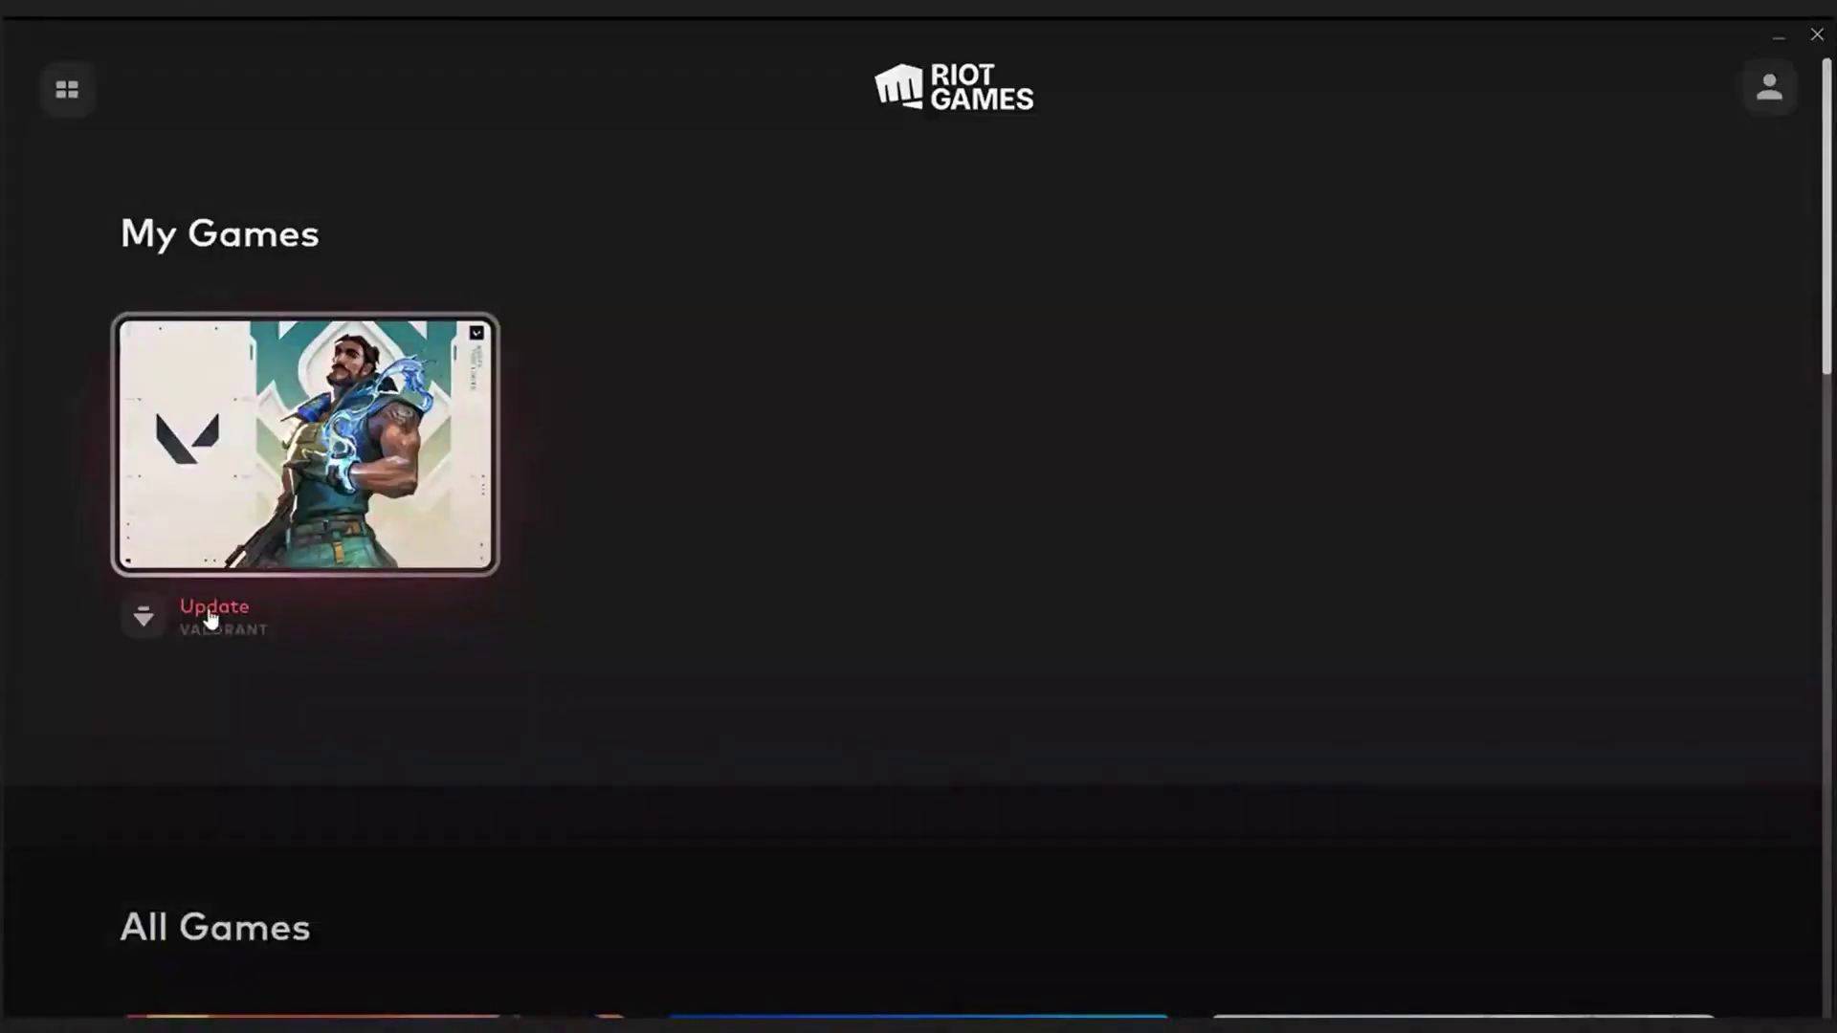
- Start the VALORANT update from My Games in Riot Client
left_click(209, 611)
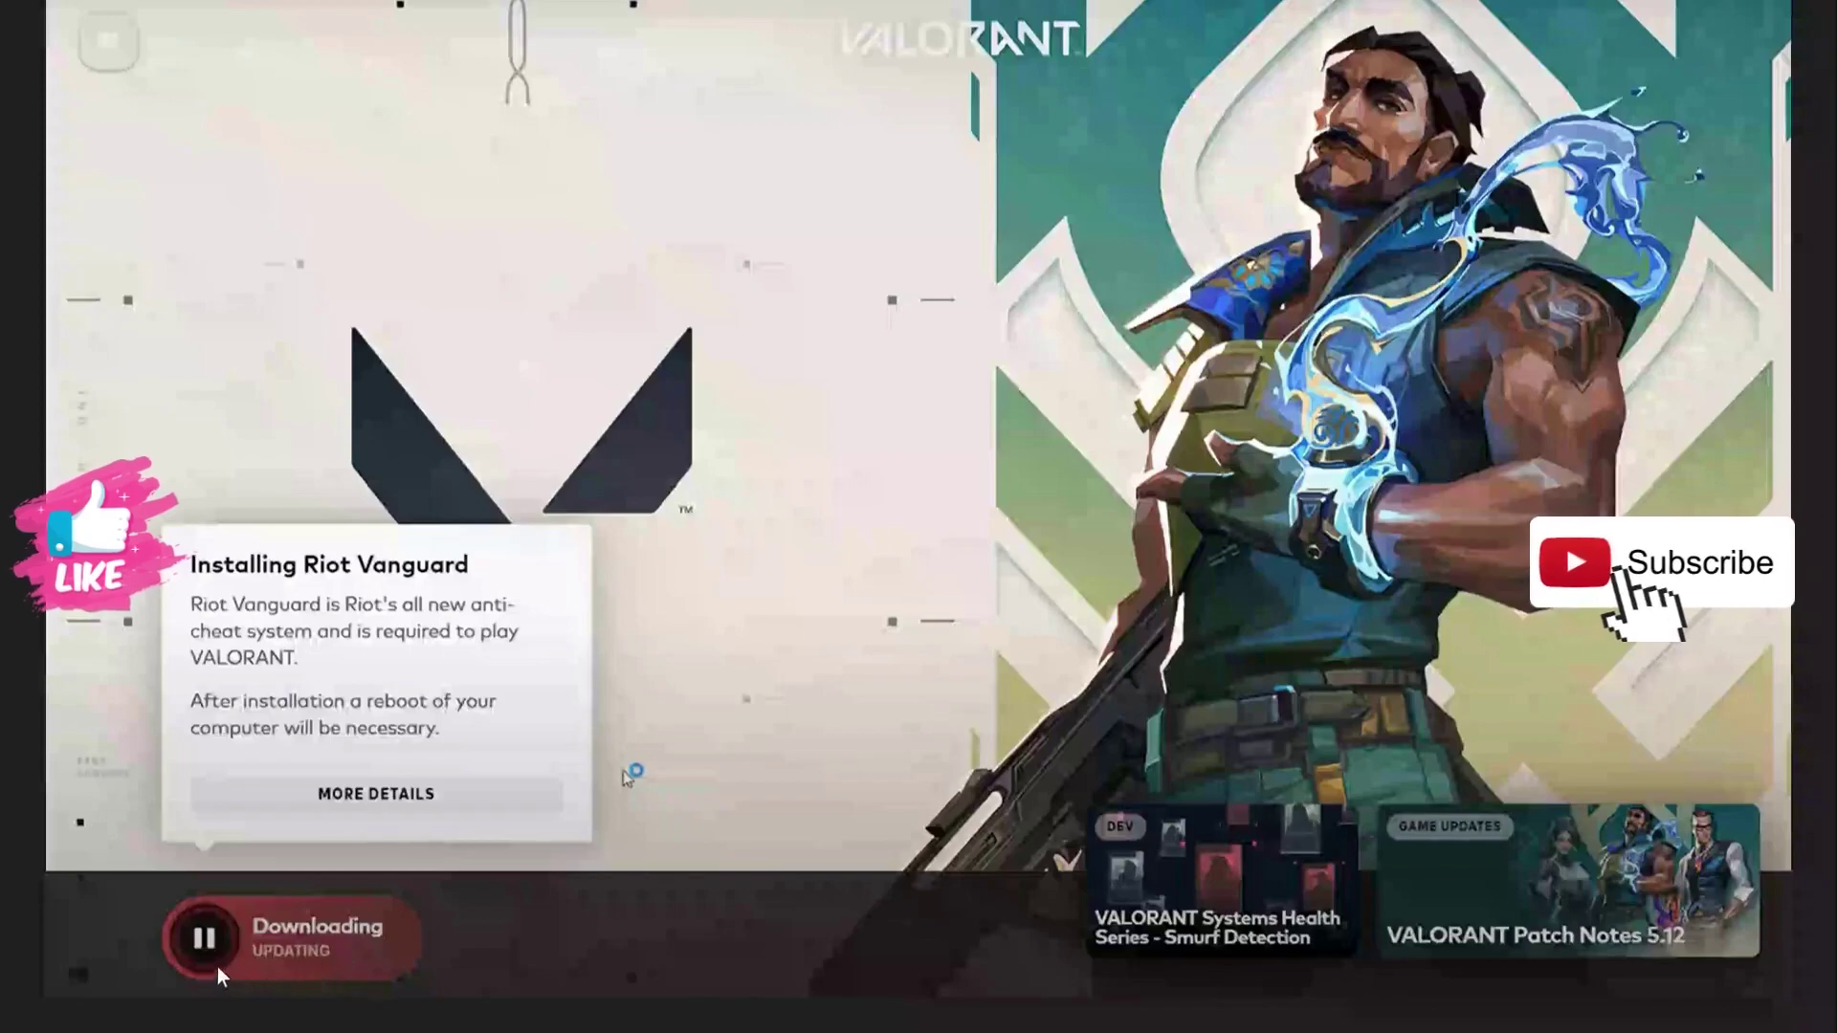